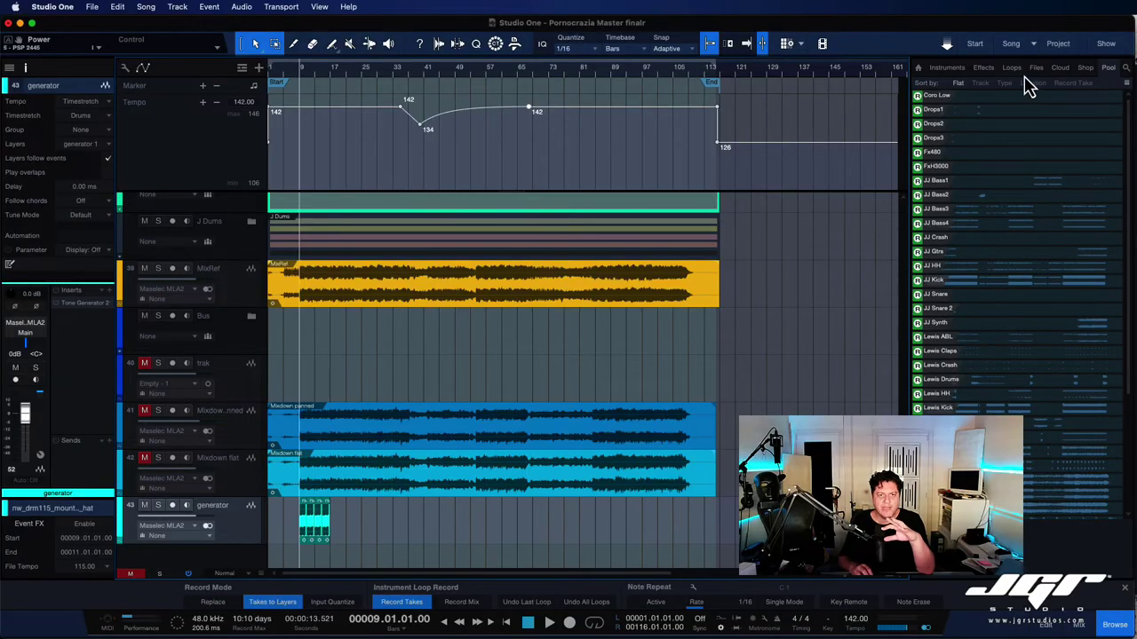
Switch to the open song Blade Runner JGRStudios and open the aero track's part in the note editor.
click(1033, 43)
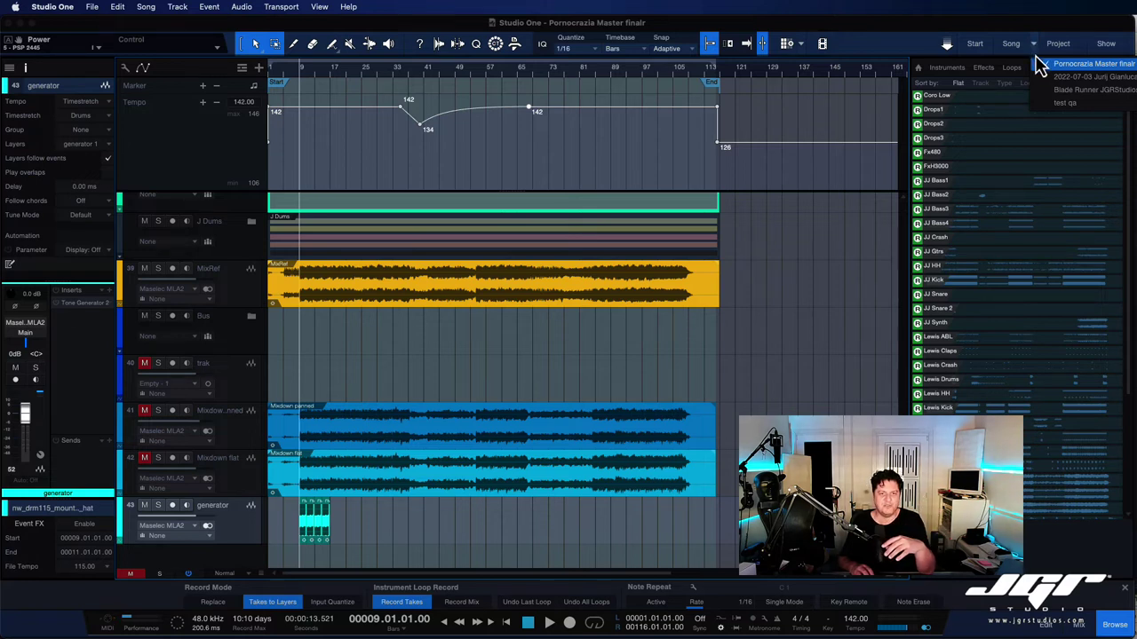
click(1060, 92)
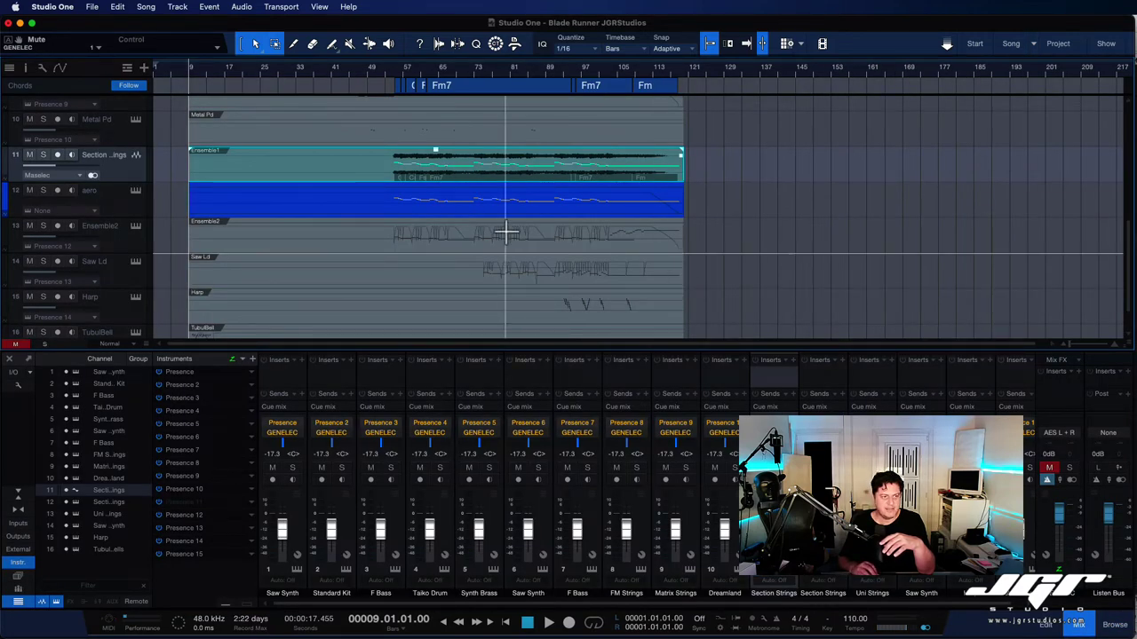
double_click(480, 211)
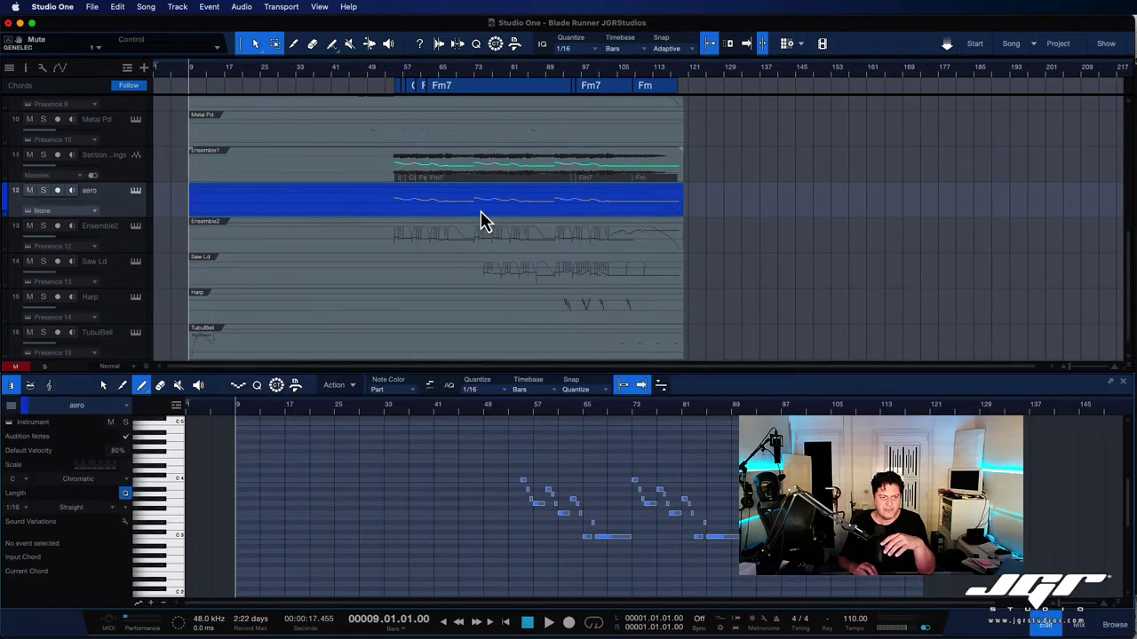
Audition the aero part briefly from about bar 68, in the middle of a long sustained note.
click(606, 410)
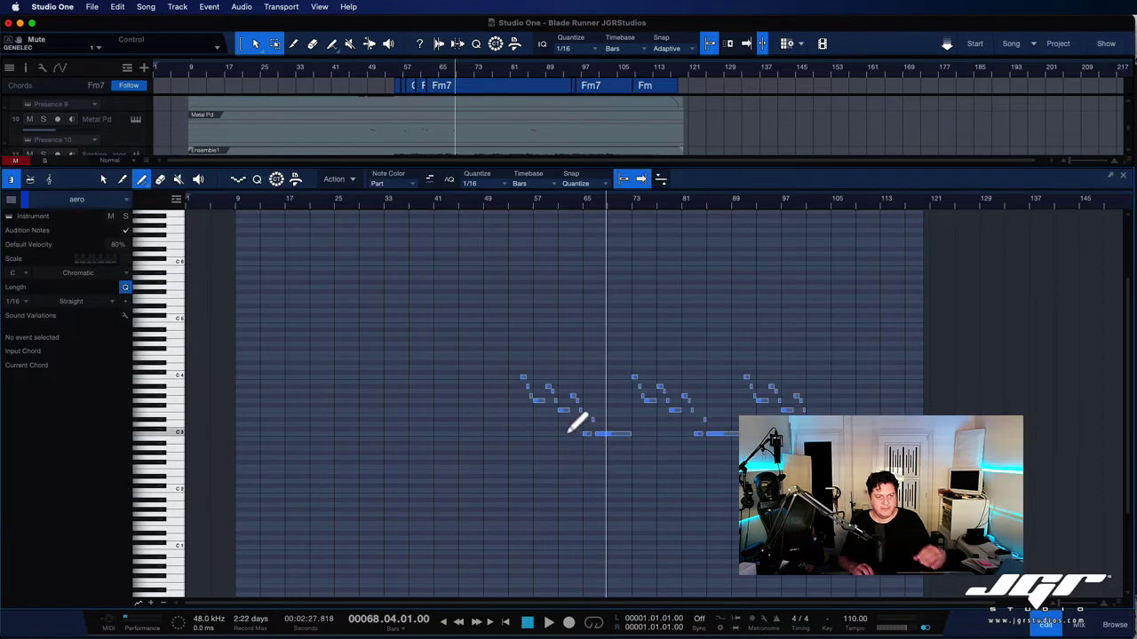
key(space)
key(space)
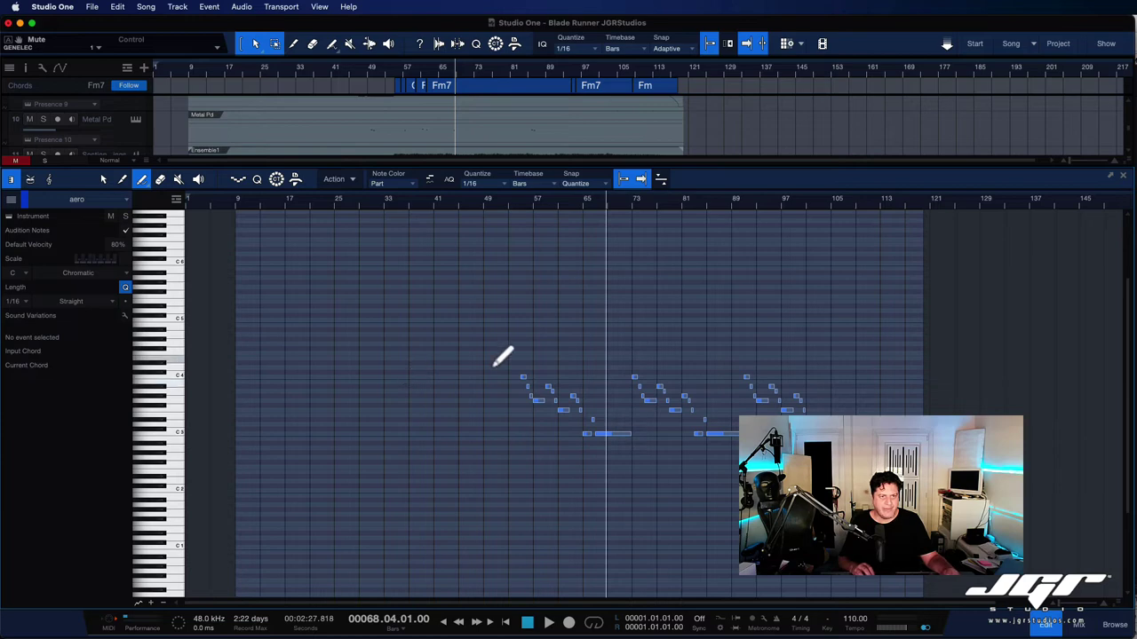
Enable Chase long notes in the advanced MIDI preferences and apply the change.
click(52, 7)
click(65, 46)
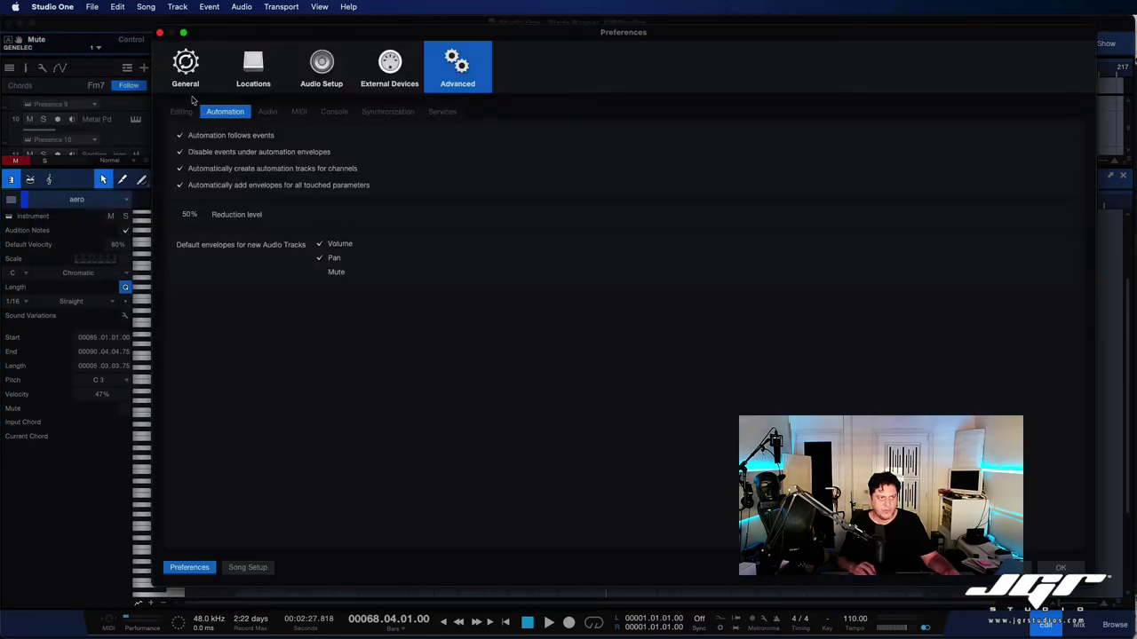
click(299, 114)
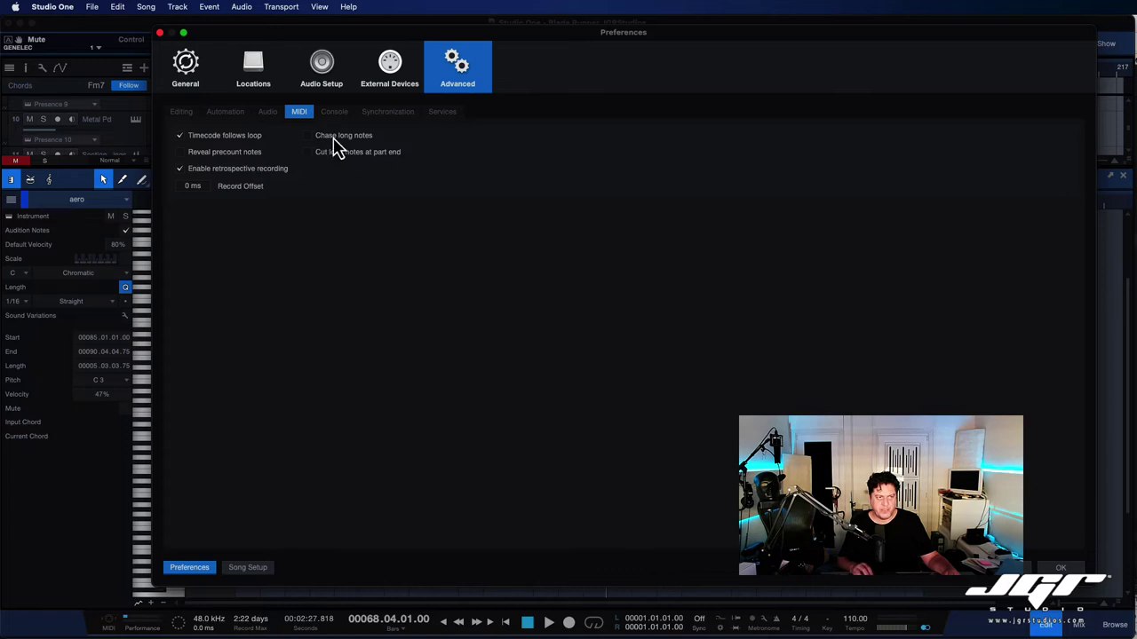
click(307, 137)
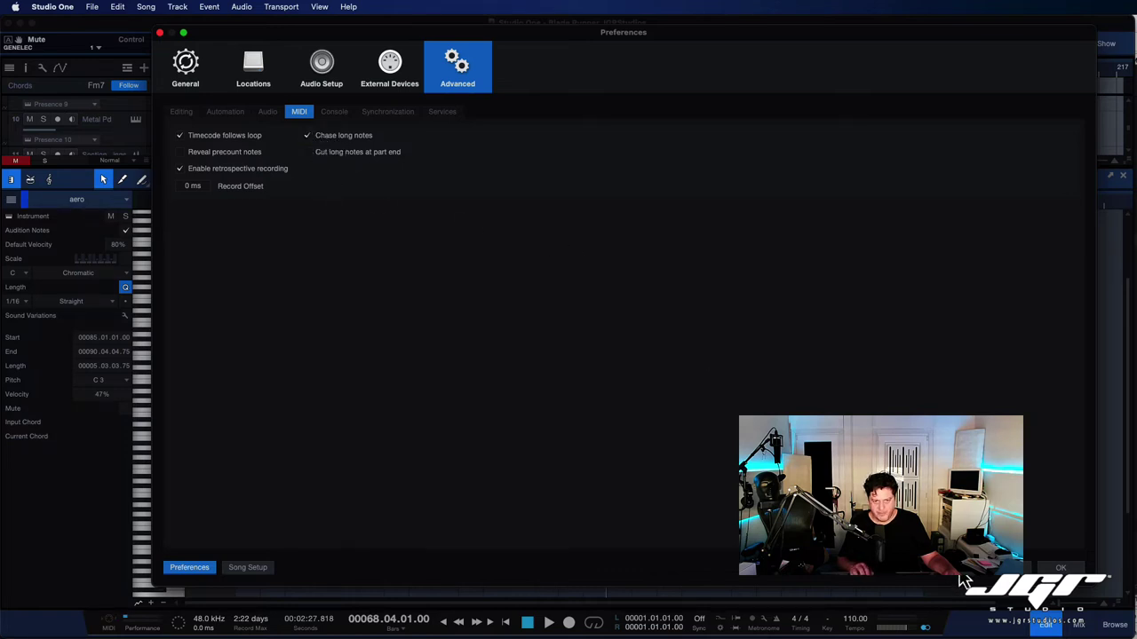
click(1060, 568)
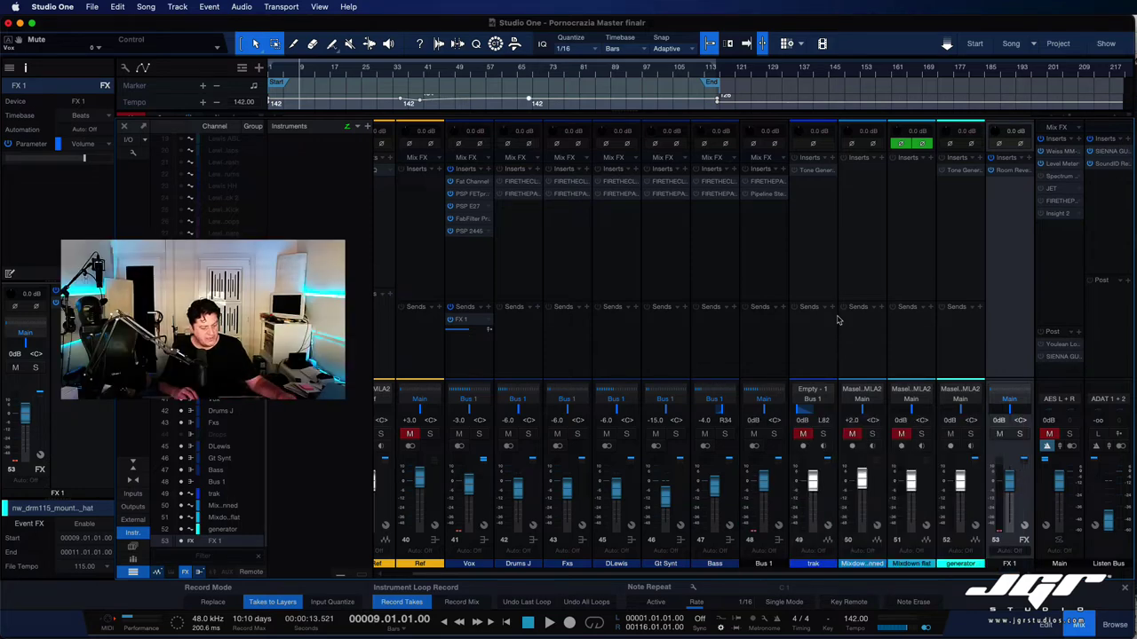
Make the FX 1 channel solo safe and test it by briefly soloing the Vox channel.
click(1019, 435)
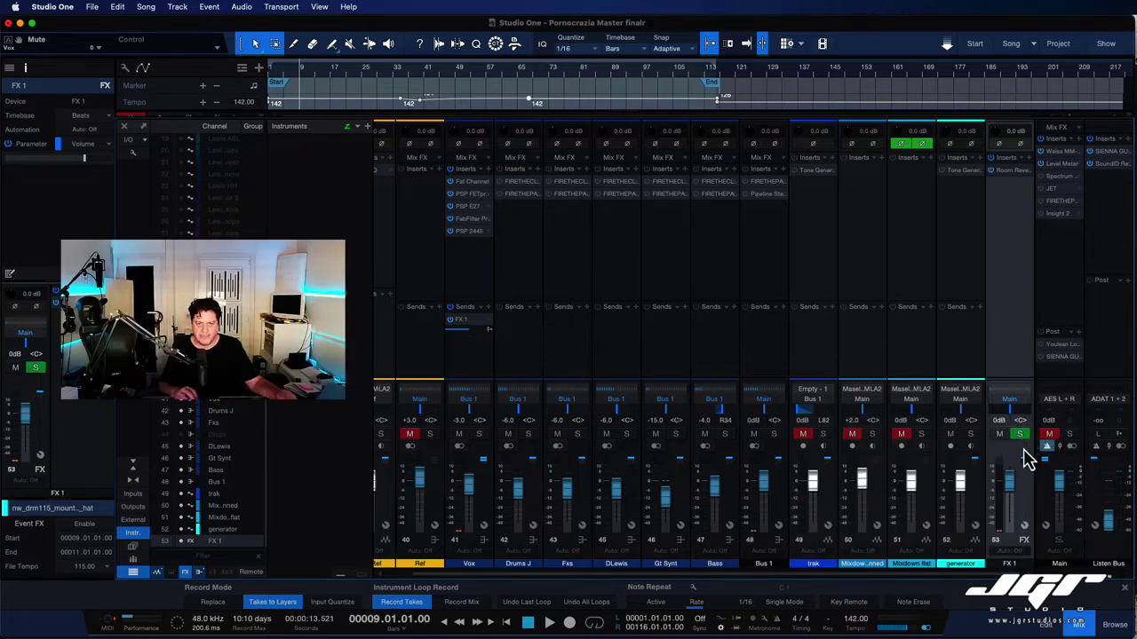
click(1021, 435)
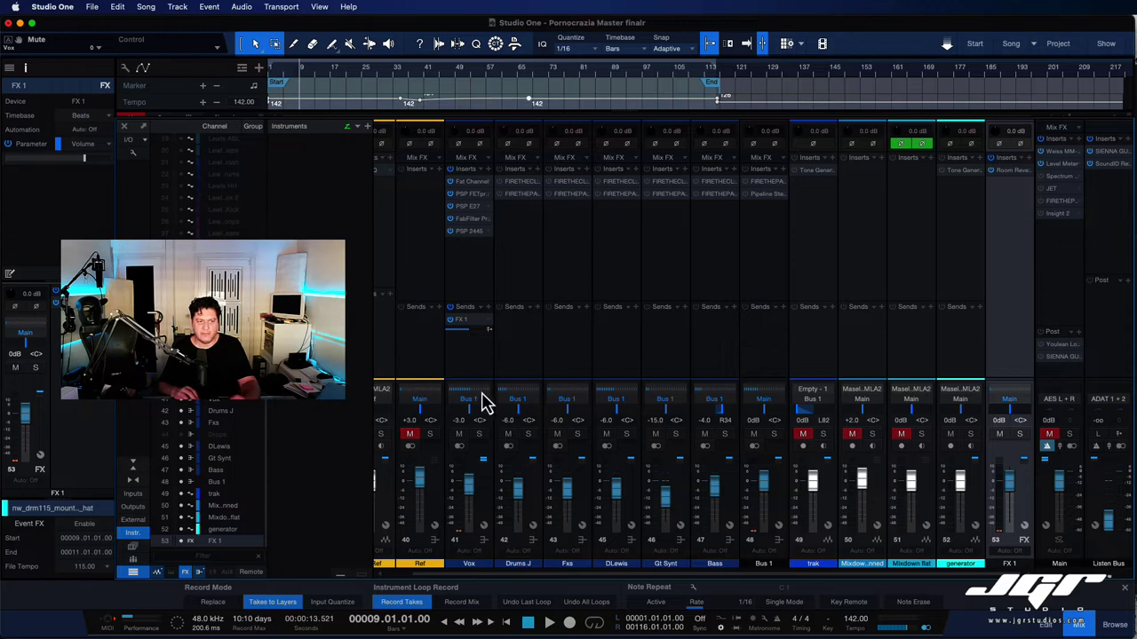
click(1020, 435)
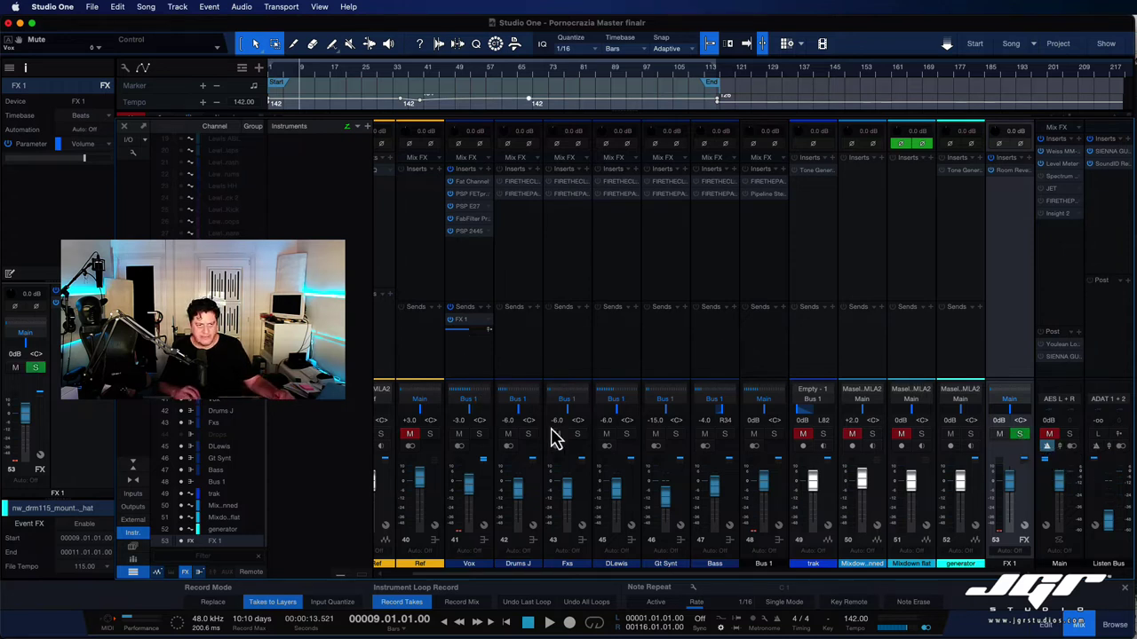
click(480, 435)
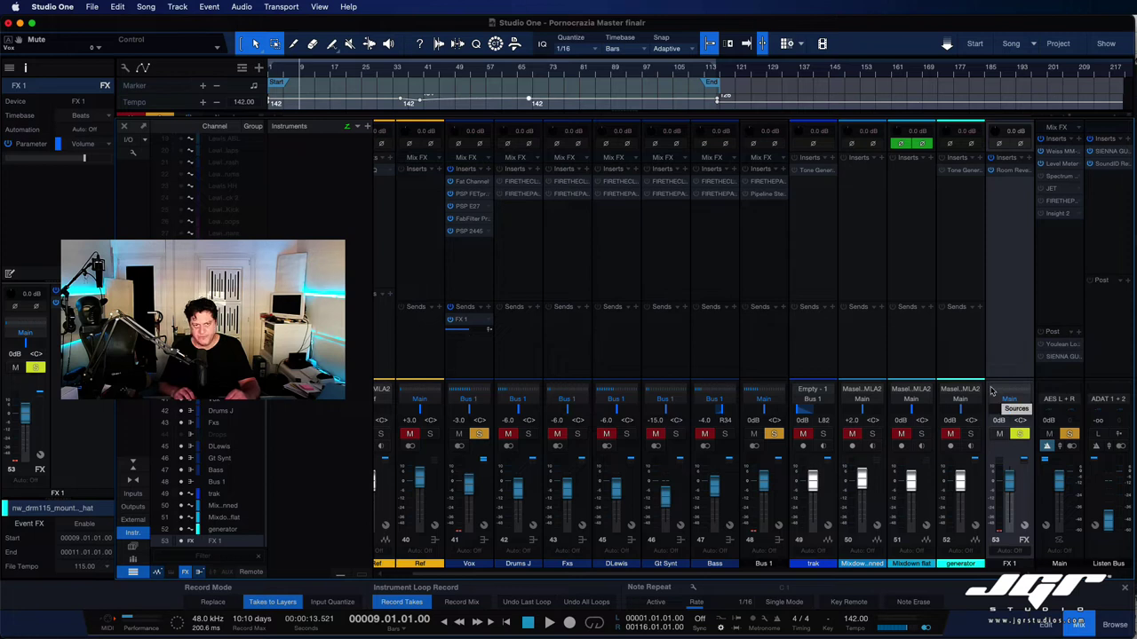
click(480, 434)
Remove solo safe from the FX 1 channel and solo the Vox channel again for comparison.
shift+click(1019, 435)
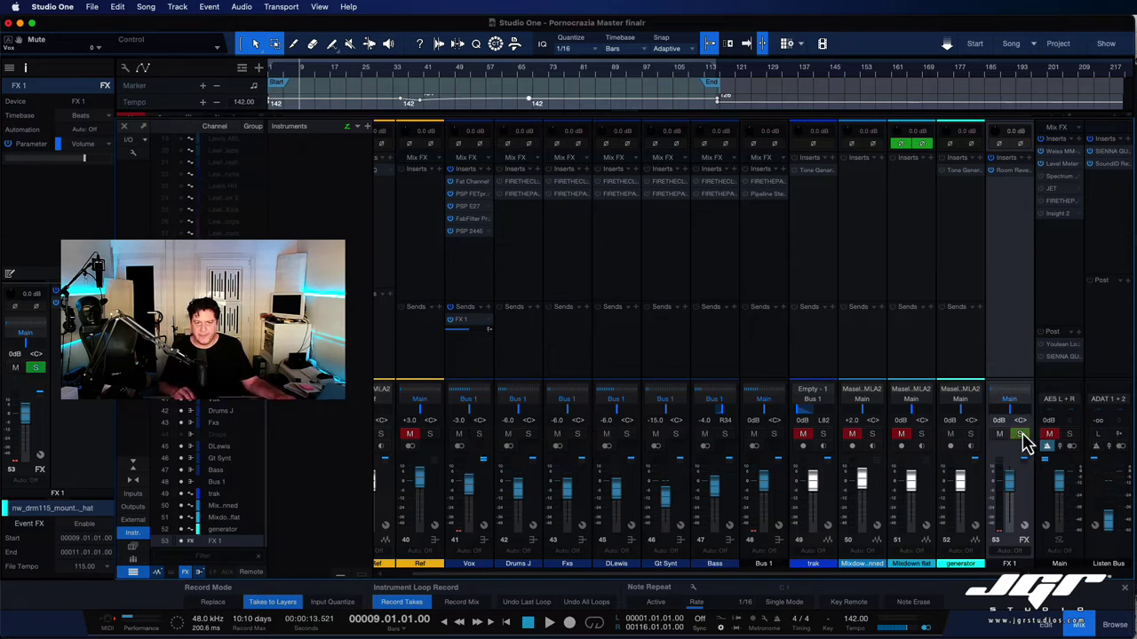
shift+click(1019, 435)
click(480, 434)
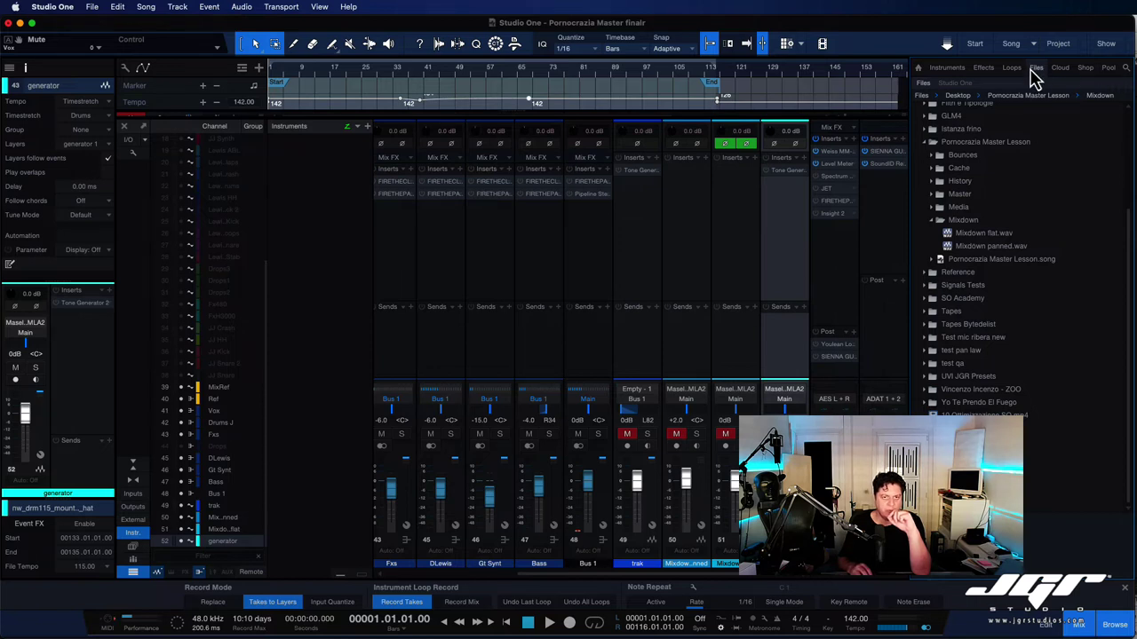
Split the stereo file Mixdown panned.wav in the Mixdown folder into mono files.
click(978, 249)
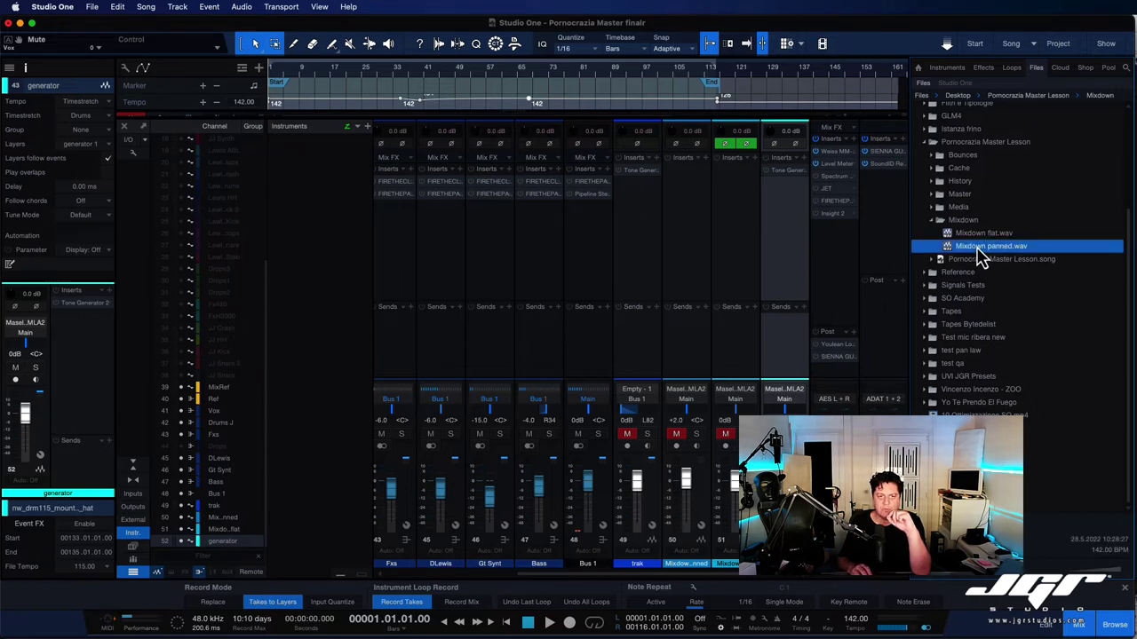
right_click(977, 249)
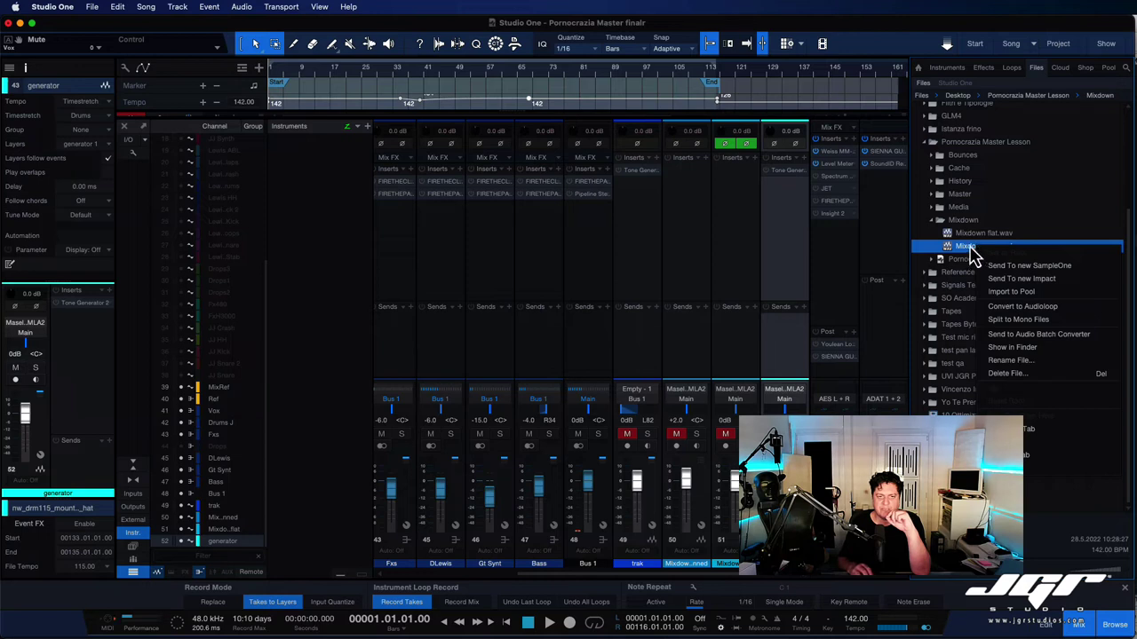
click(1017, 320)
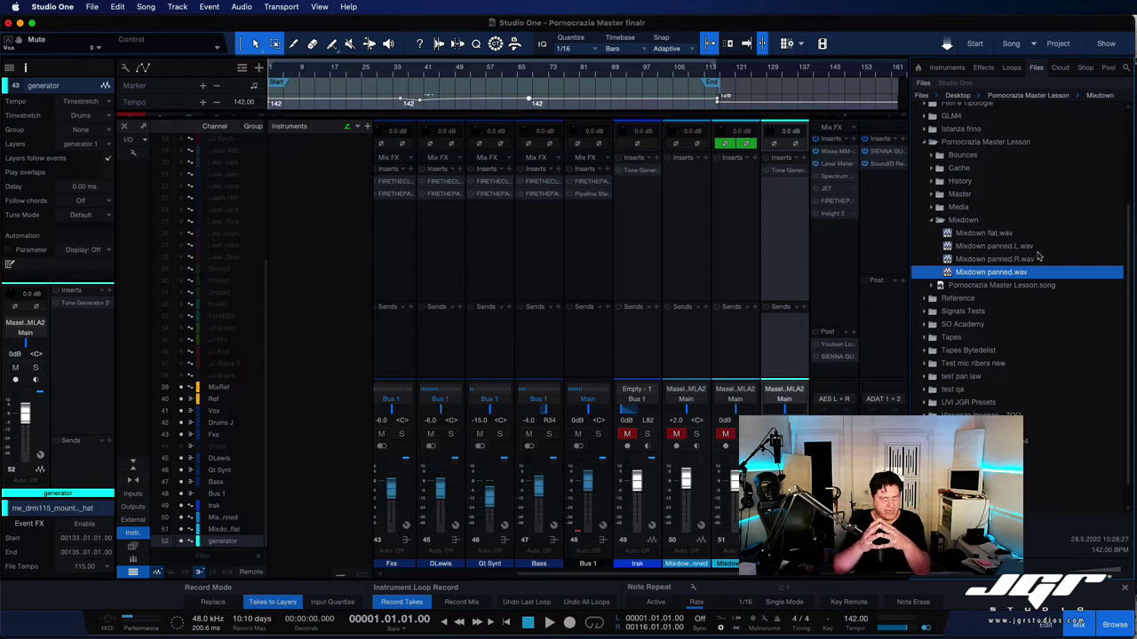
Add a Fat Channel to the Mixdown panned channel and insert a Splitter ahead of it in the insert routing.
click(724, 275)
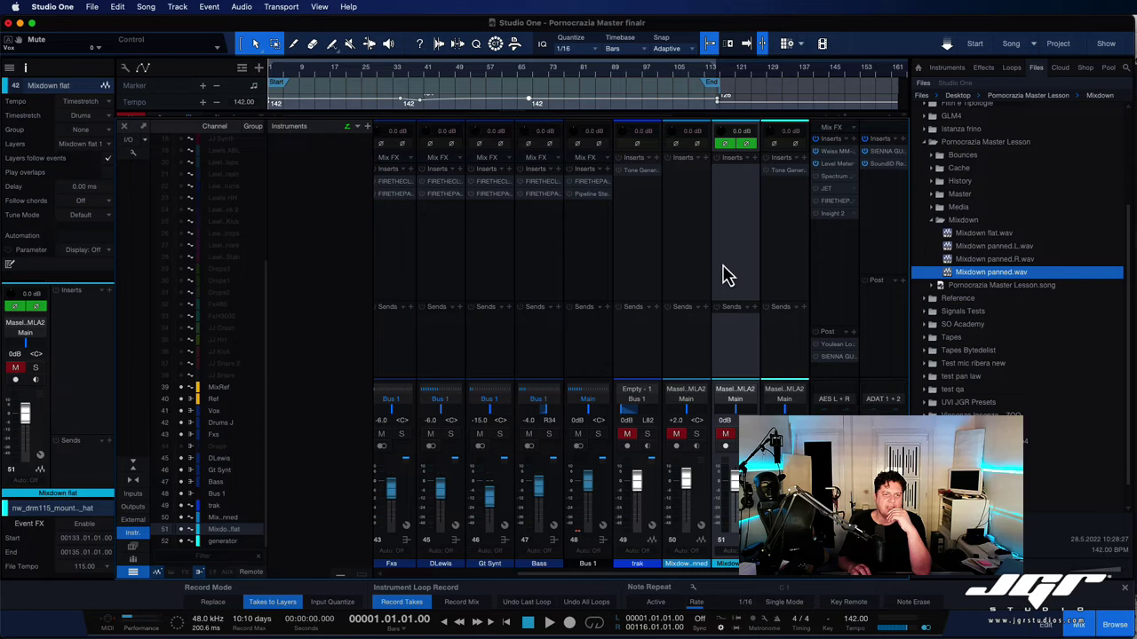
click(708, 162)
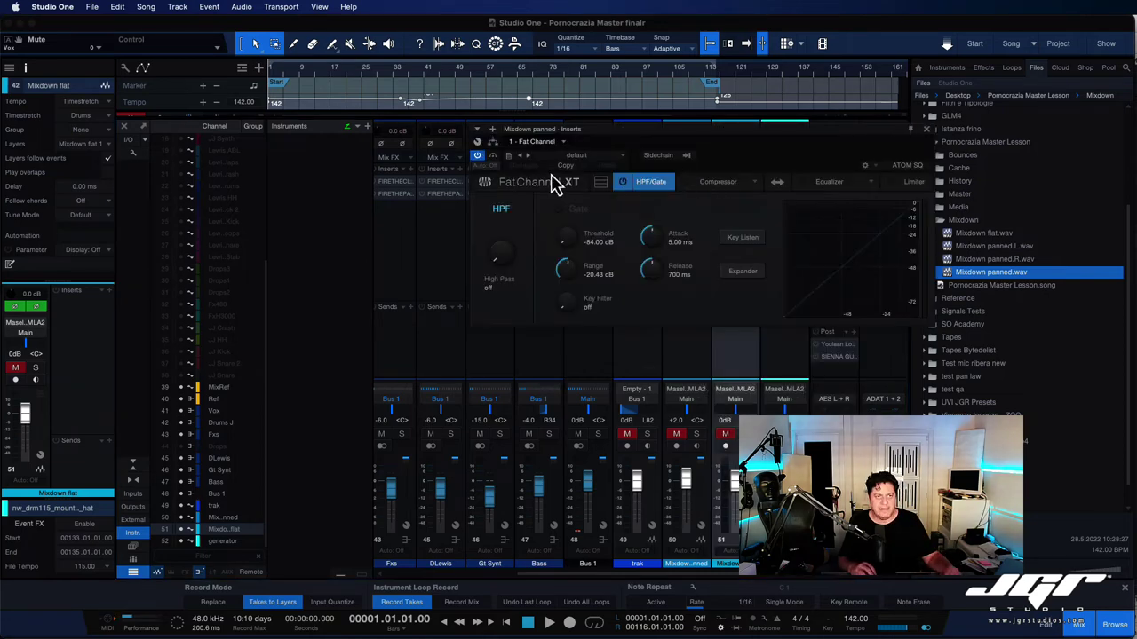
click(493, 142)
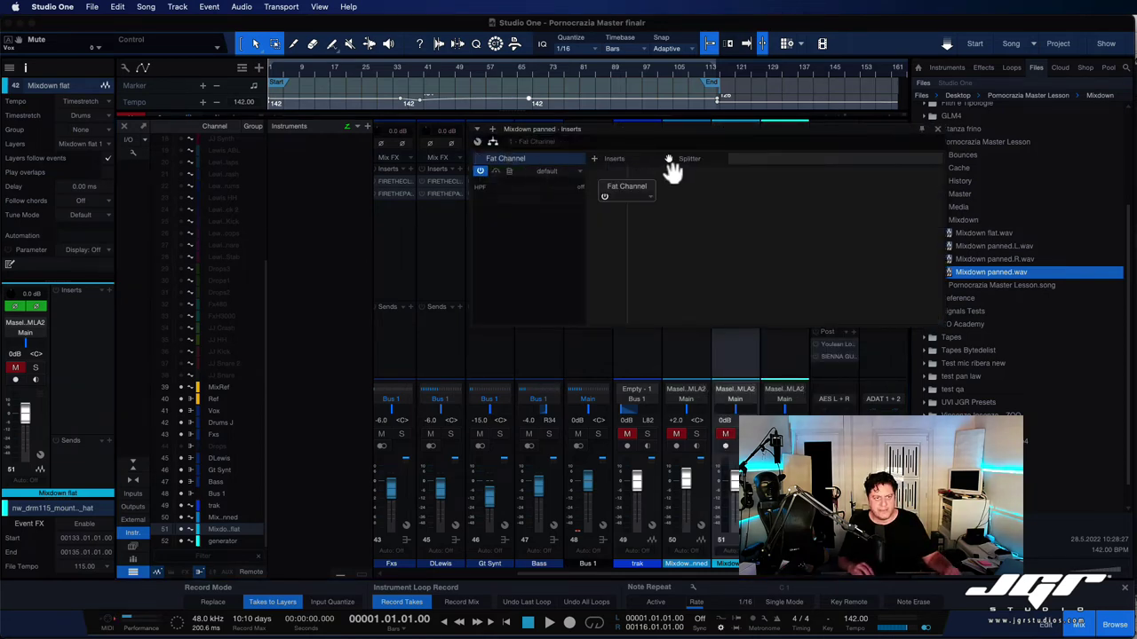
drag(673, 167, 646, 189)
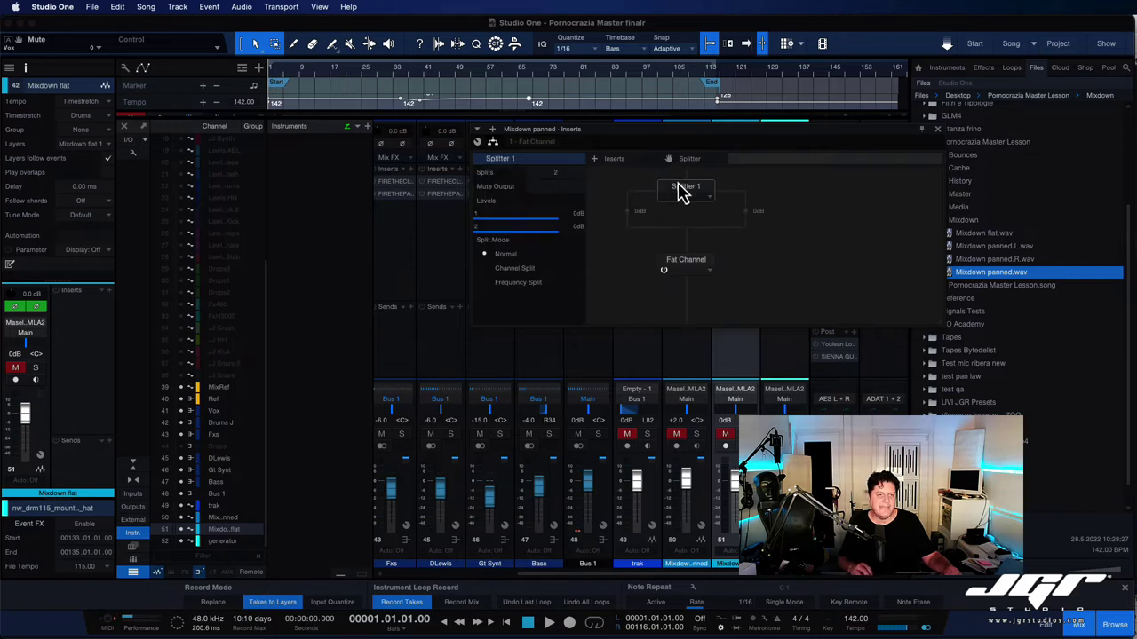
Set the splitter to Channel Split, place a Fat Channel on each branch and close the insert editor.
click(487, 269)
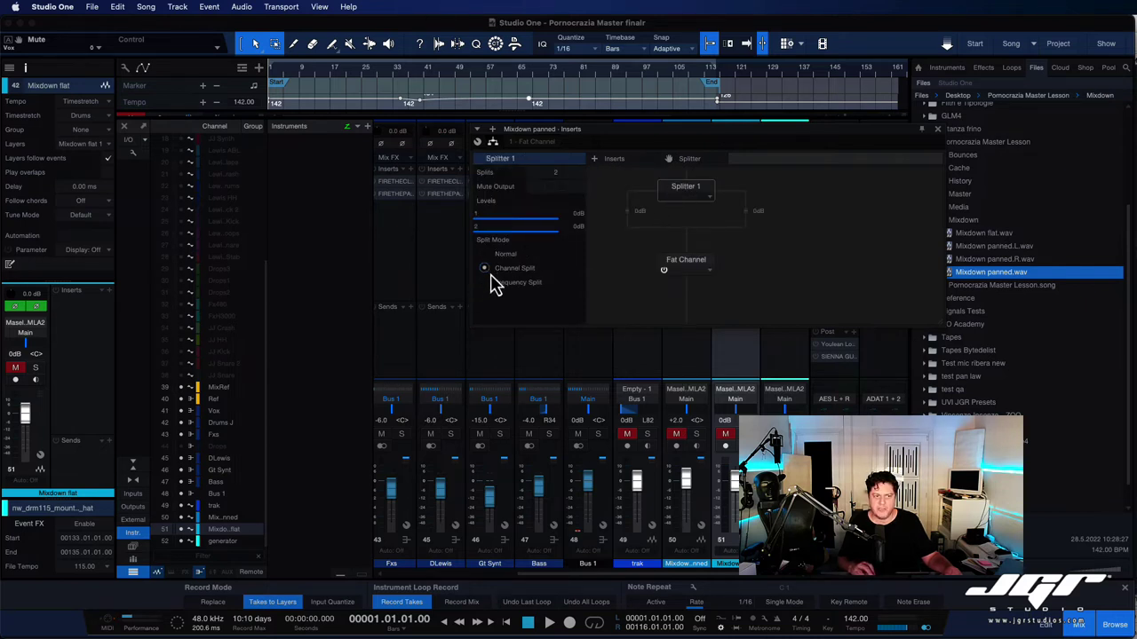
drag(708, 266, 756, 239)
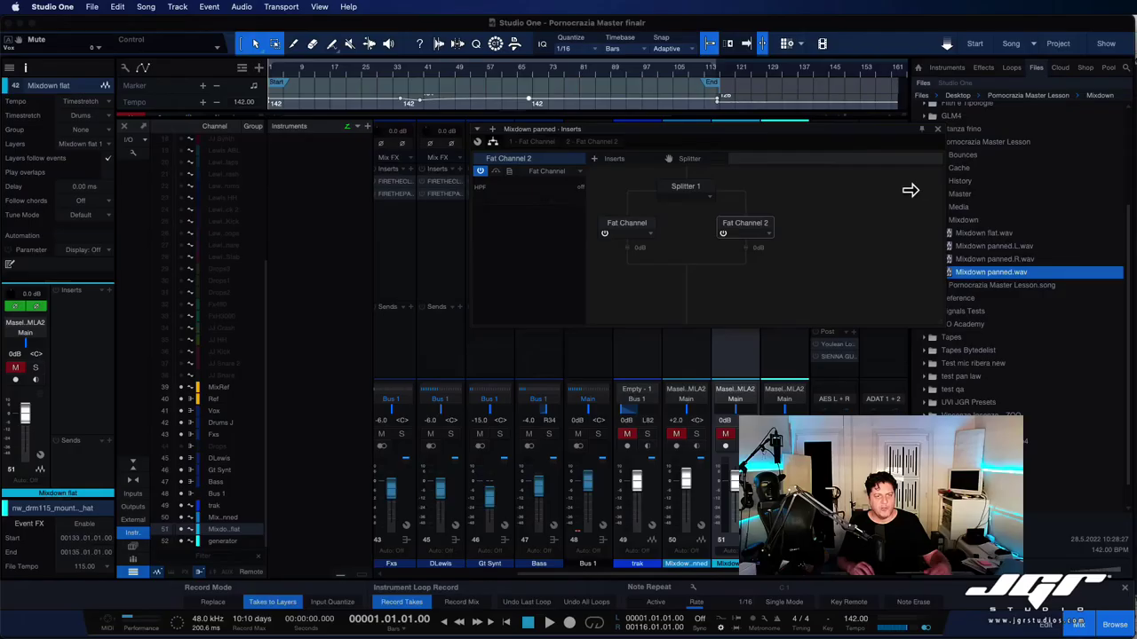
click(937, 129)
Hide the browser to give the mixer the full window width.
click(1115, 625)
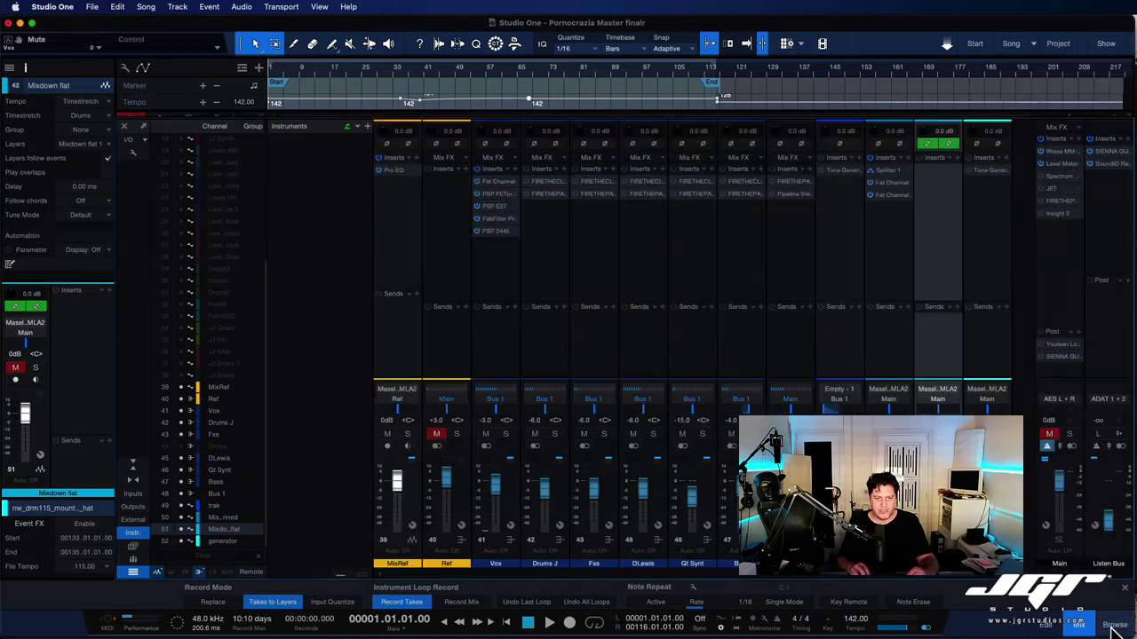
click(1079, 625)
click(1080, 626)
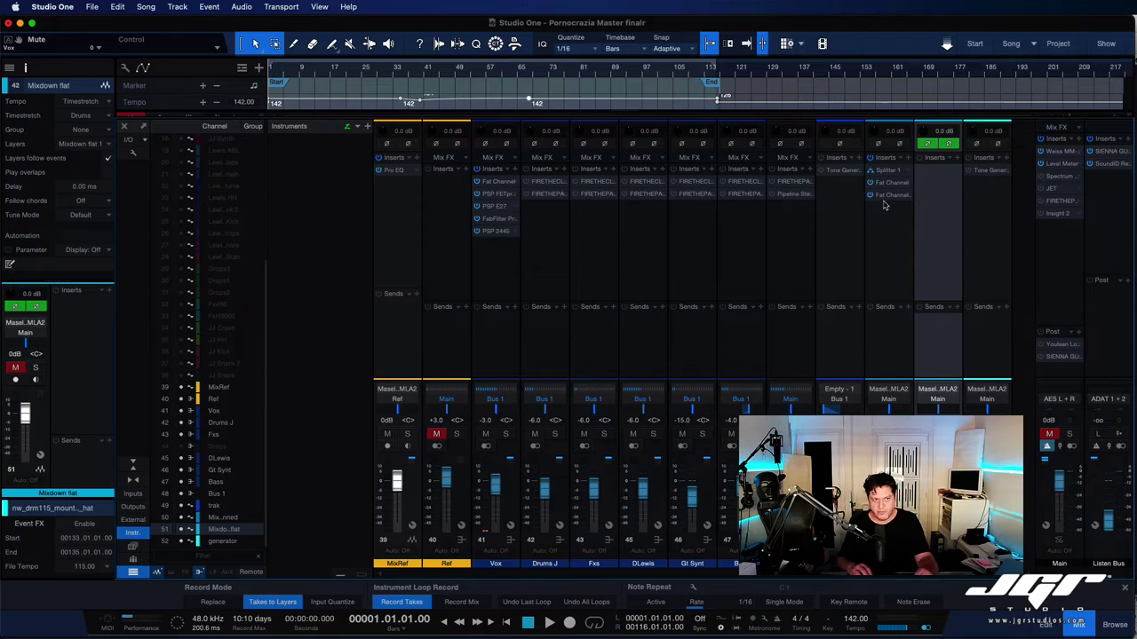
Enable the sidechain input on the Vox channel's Fat Channel and look through the available source channels.
click(498, 183)
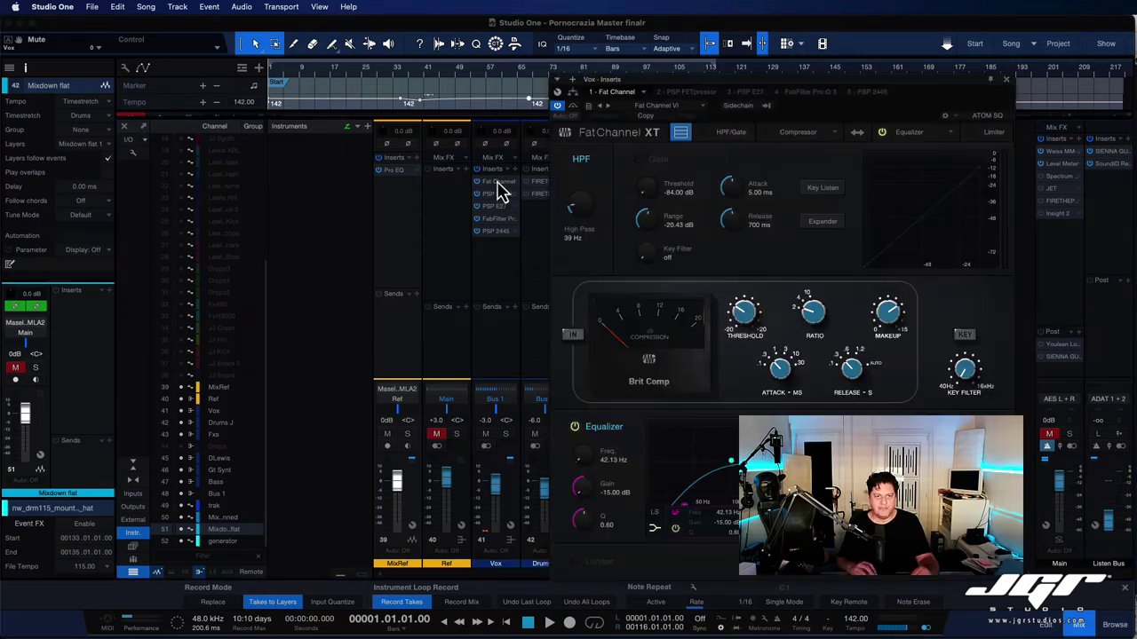
click(732, 106)
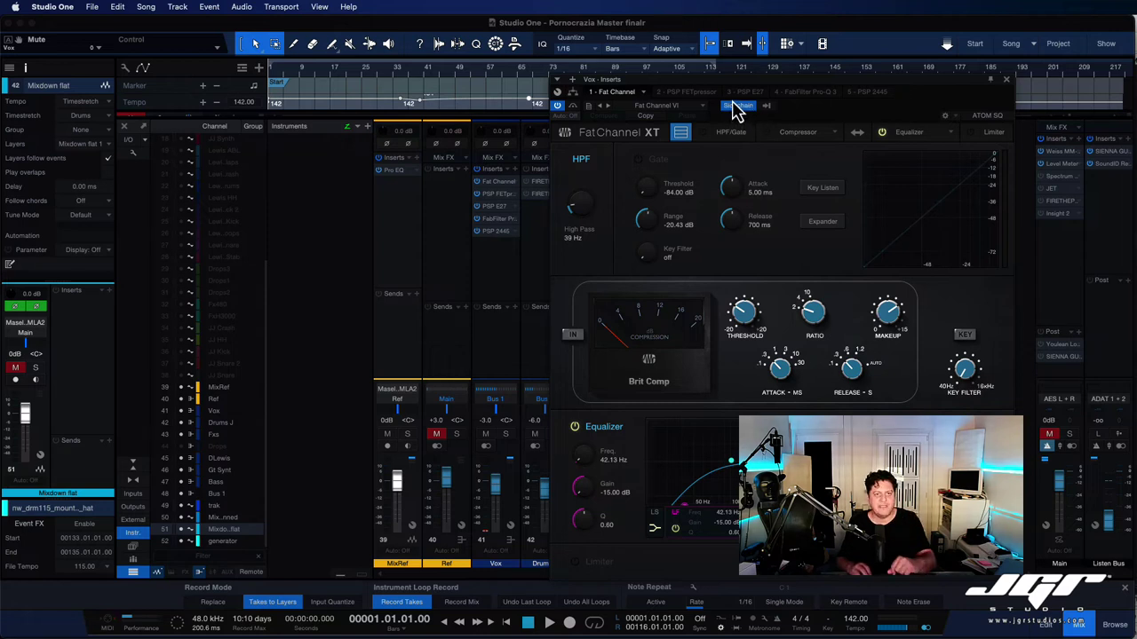
click(768, 108)
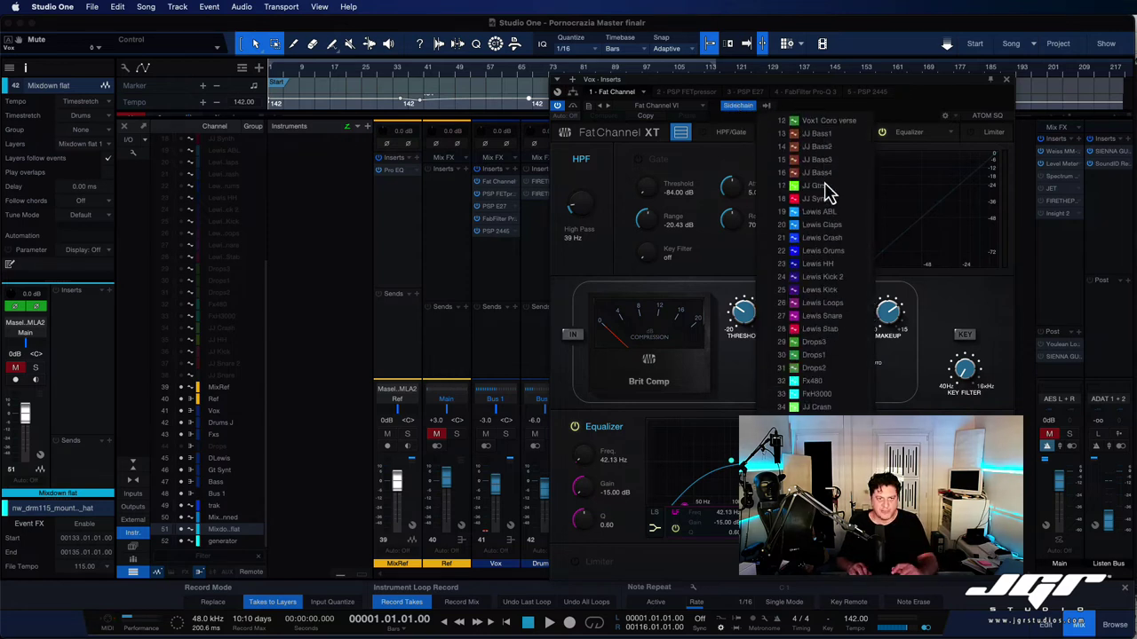
scroll(826, 188, up, 4)
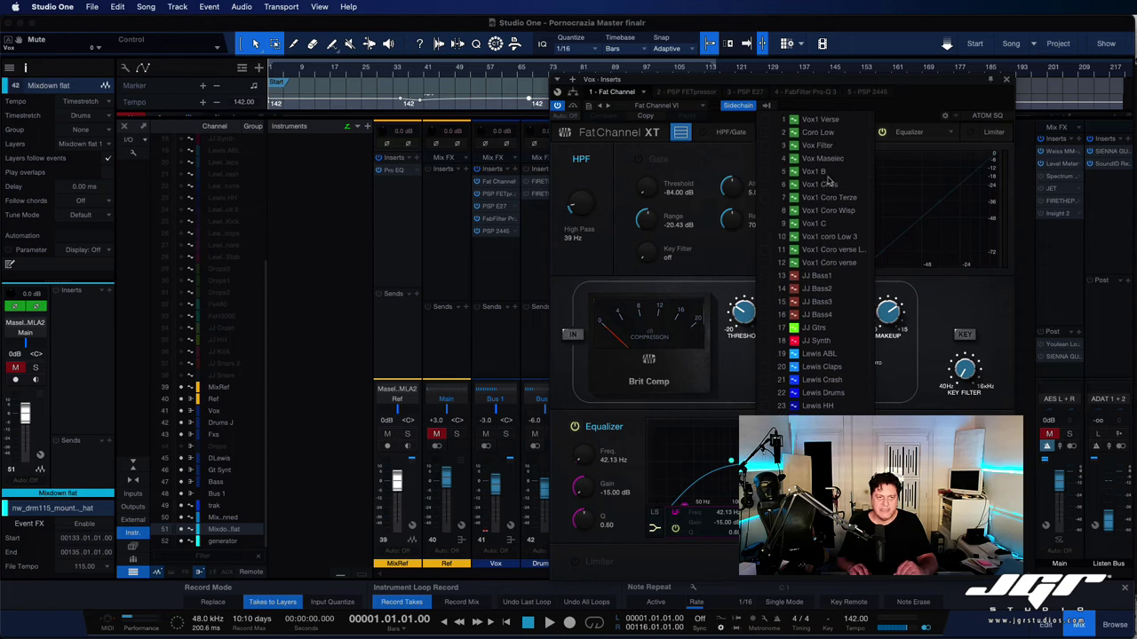
scroll(826, 180, down, 3)
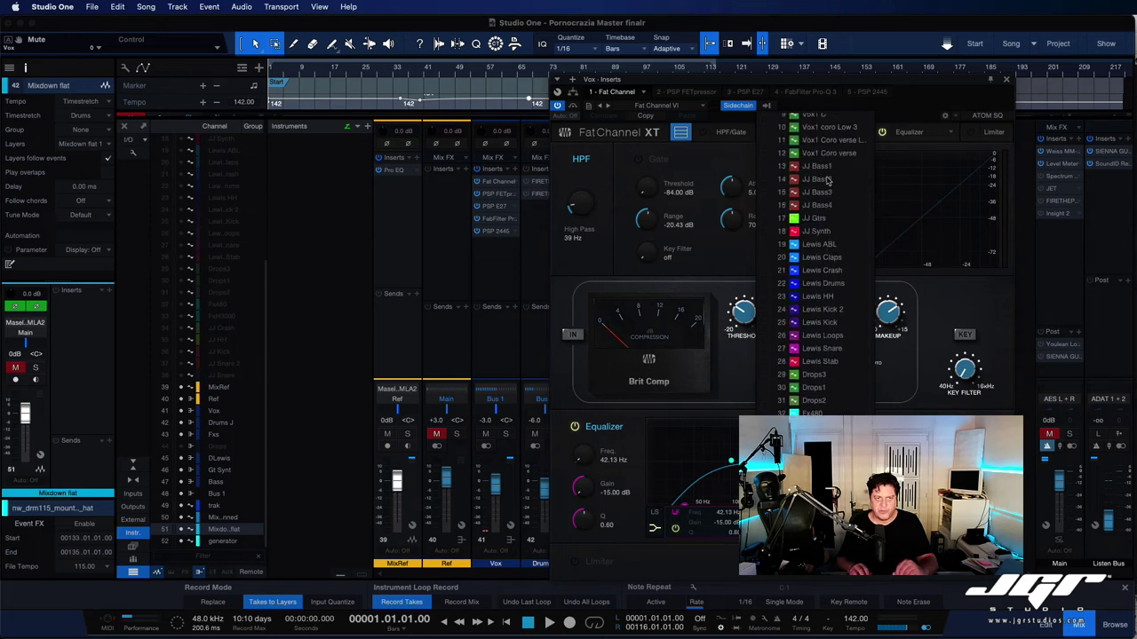
scroll(826, 180, up, 3)
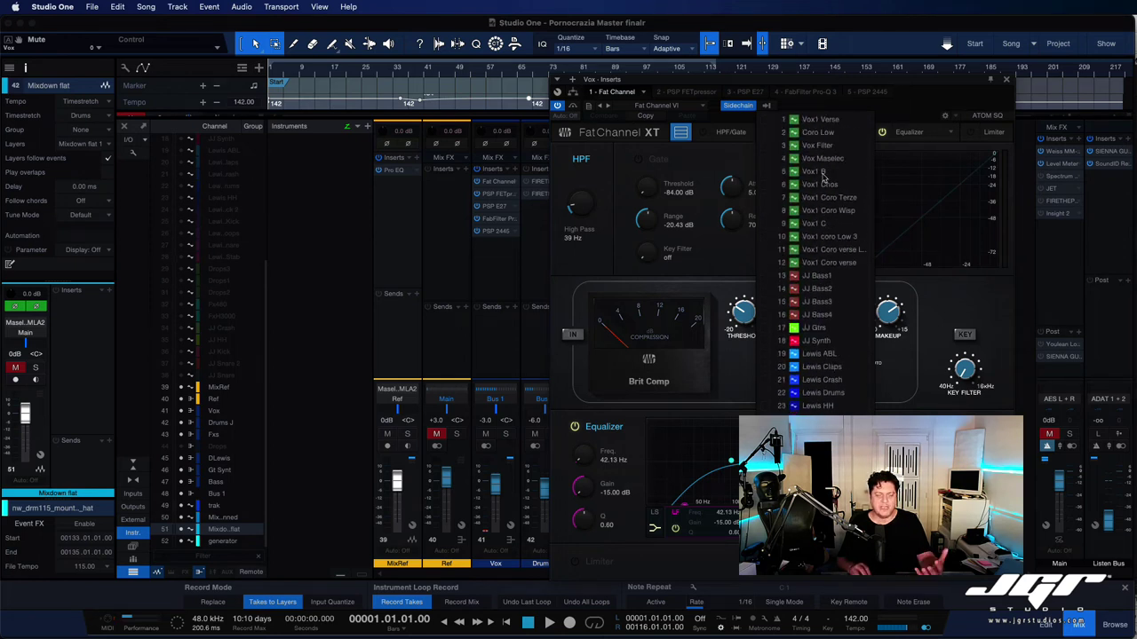
scroll(821, 178, down, 4)
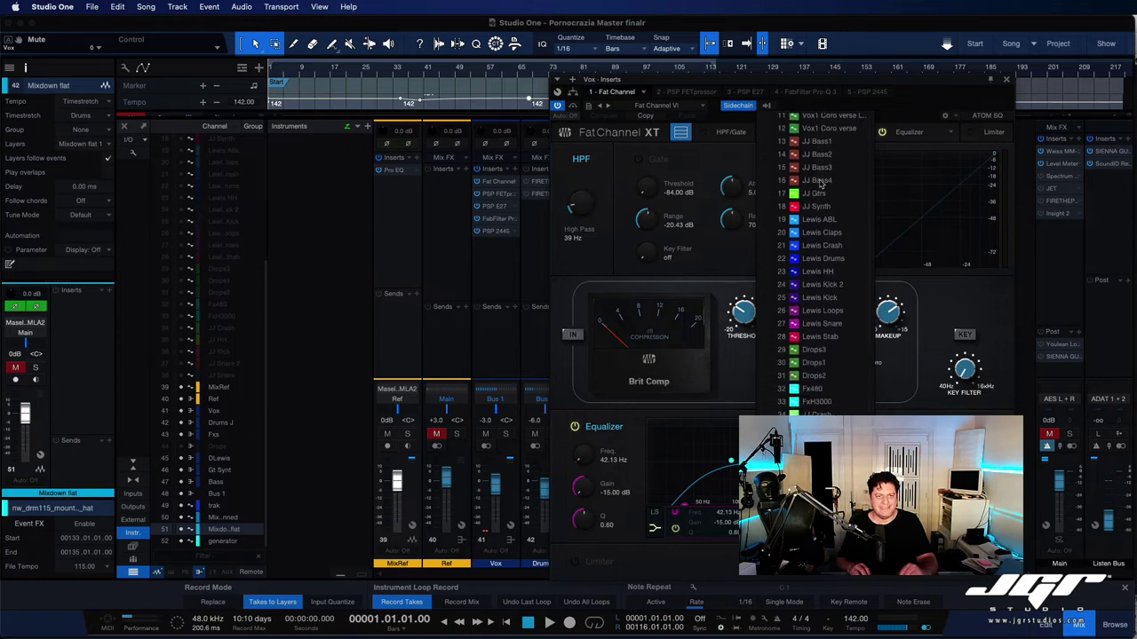
scroll(821, 182, down, 3)
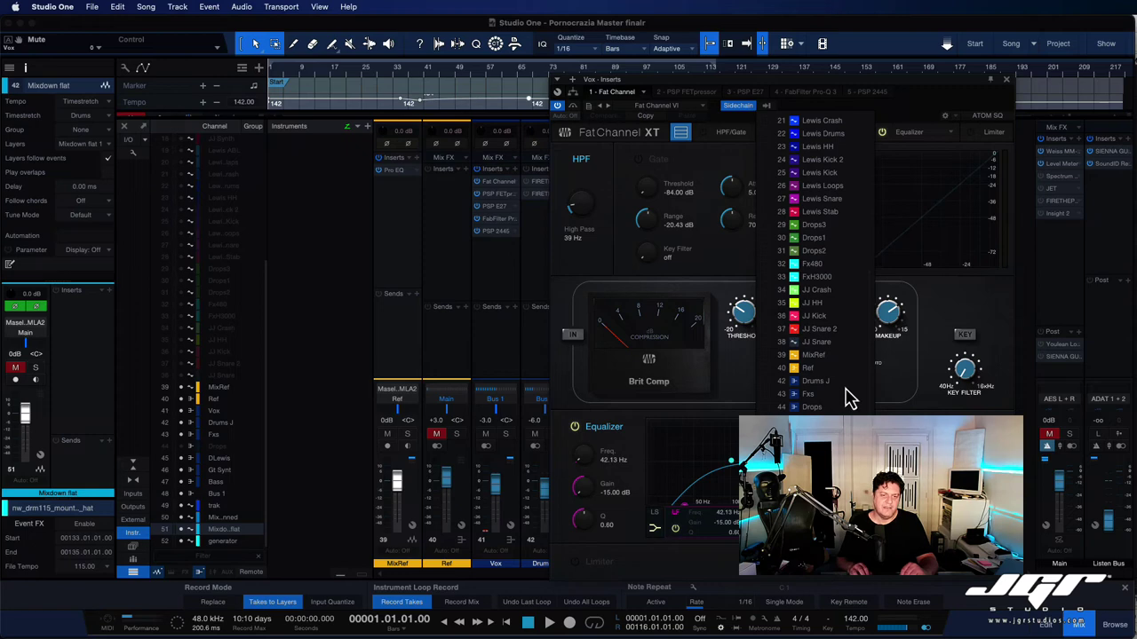
click(891, 388)
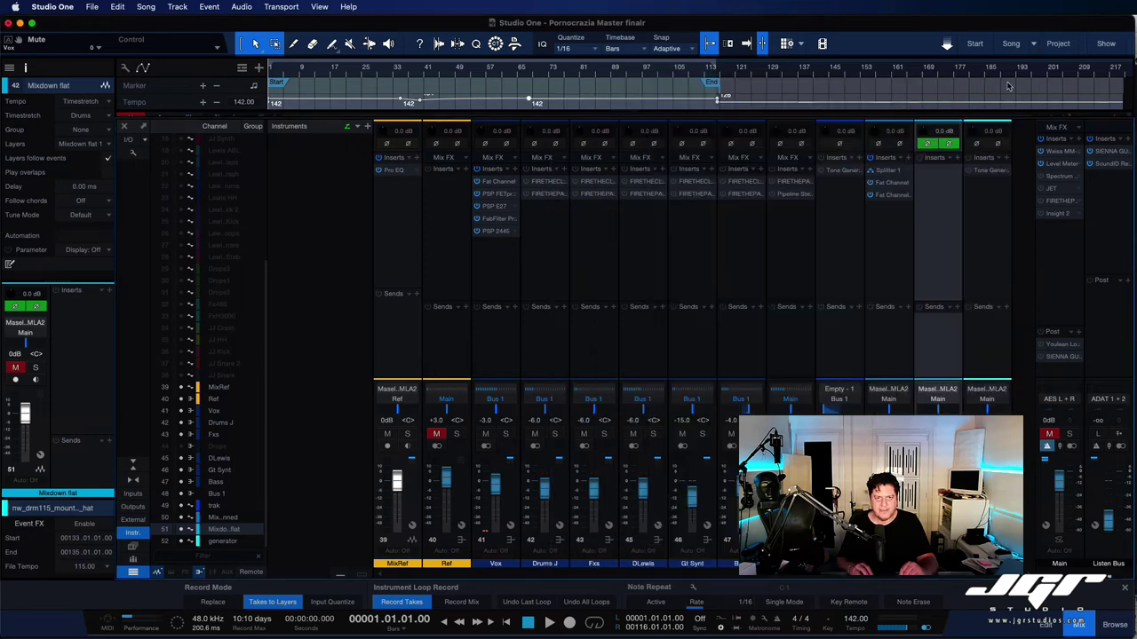
Add a send to Bus 1 on the Vox channel and check the channel's Fat Channel editor.
click(1007, 79)
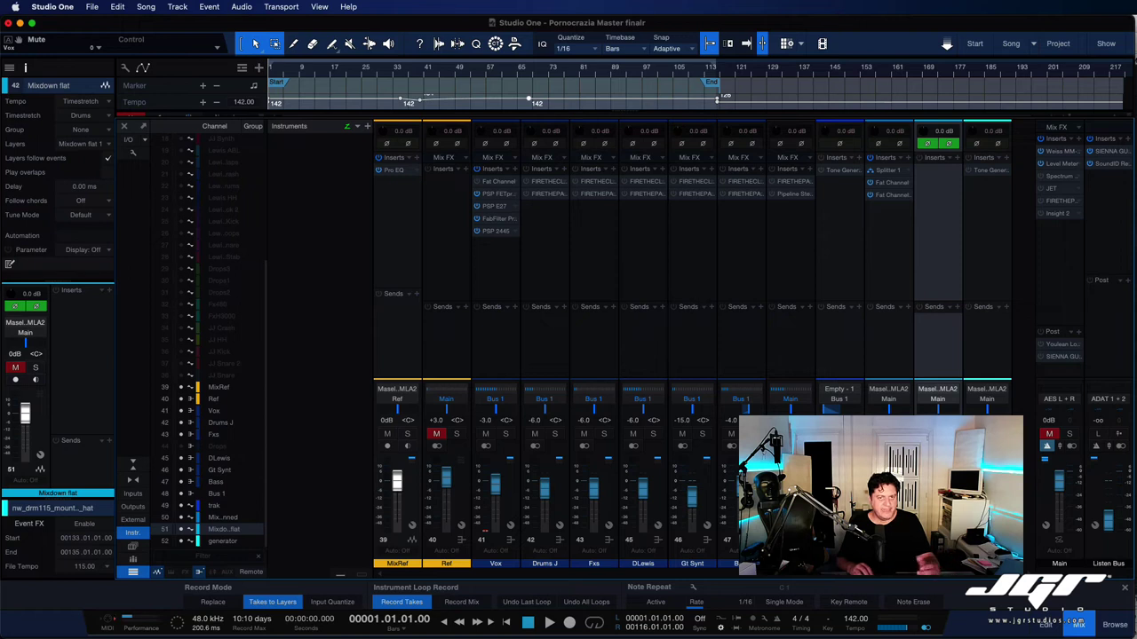
click(799, 286)
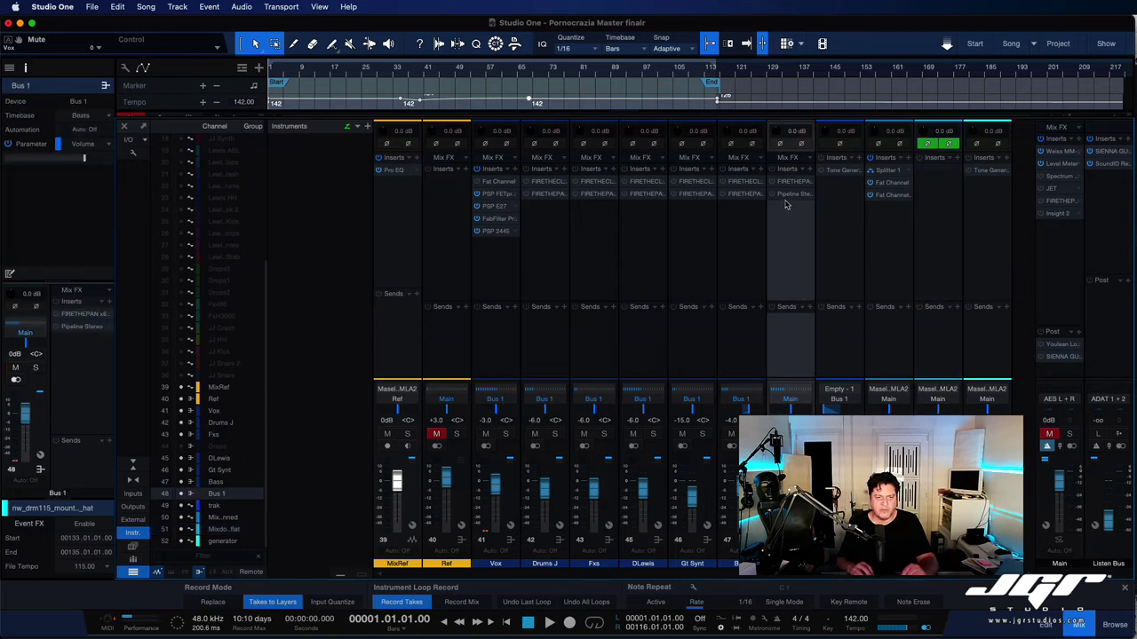
click(513, 308)
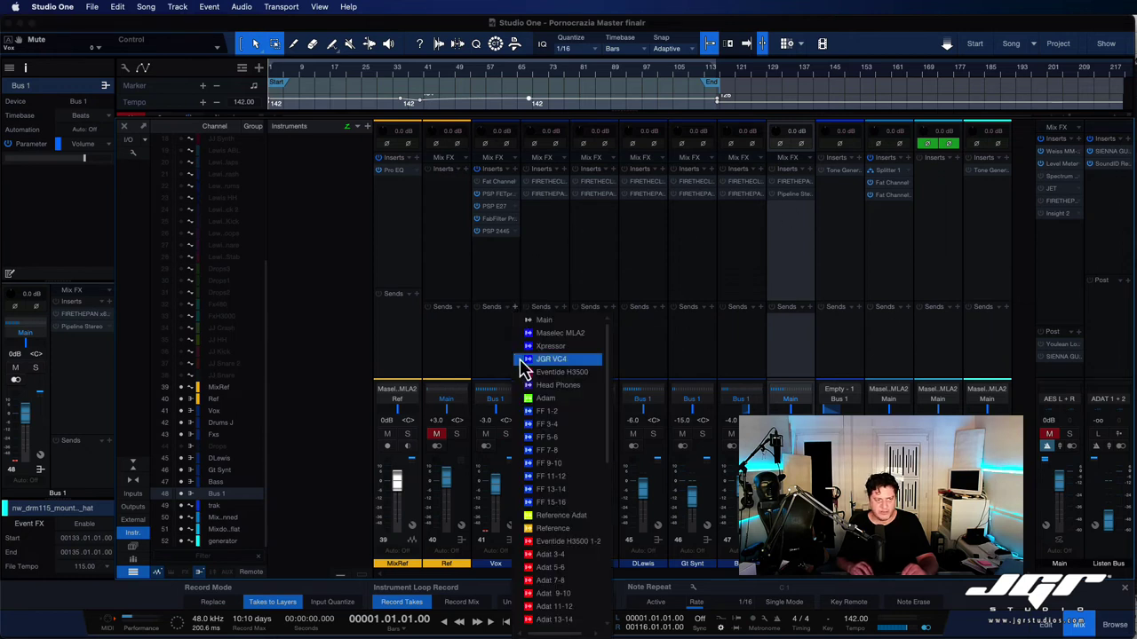
scroll(533, 375, down, 6)
click(551, 592)
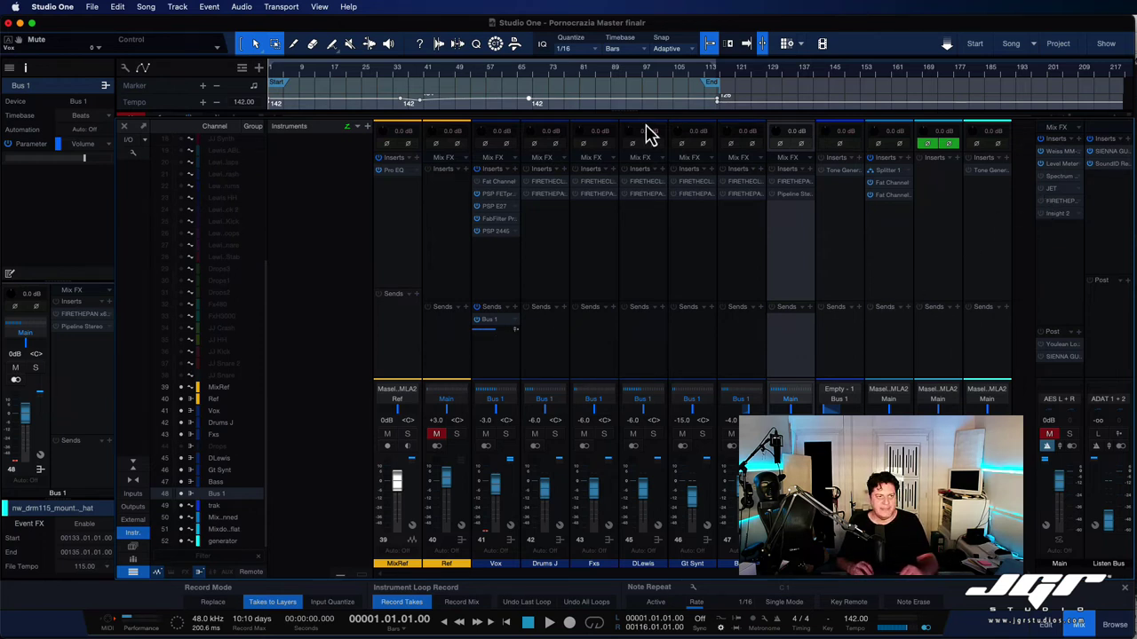
click(498, 182)
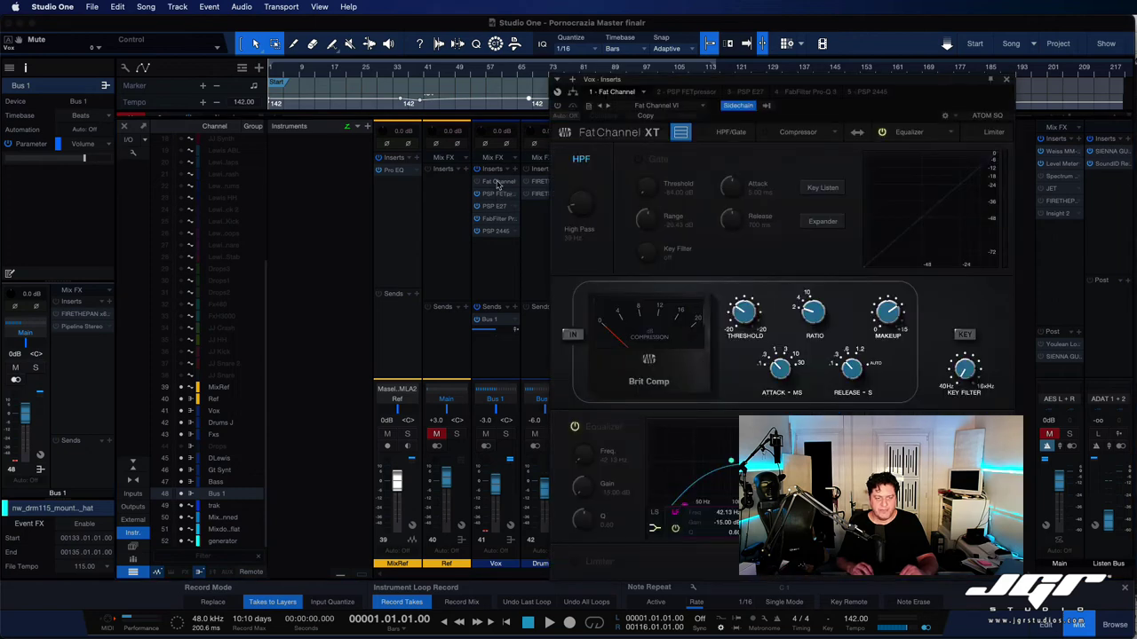
click(1007, 82)
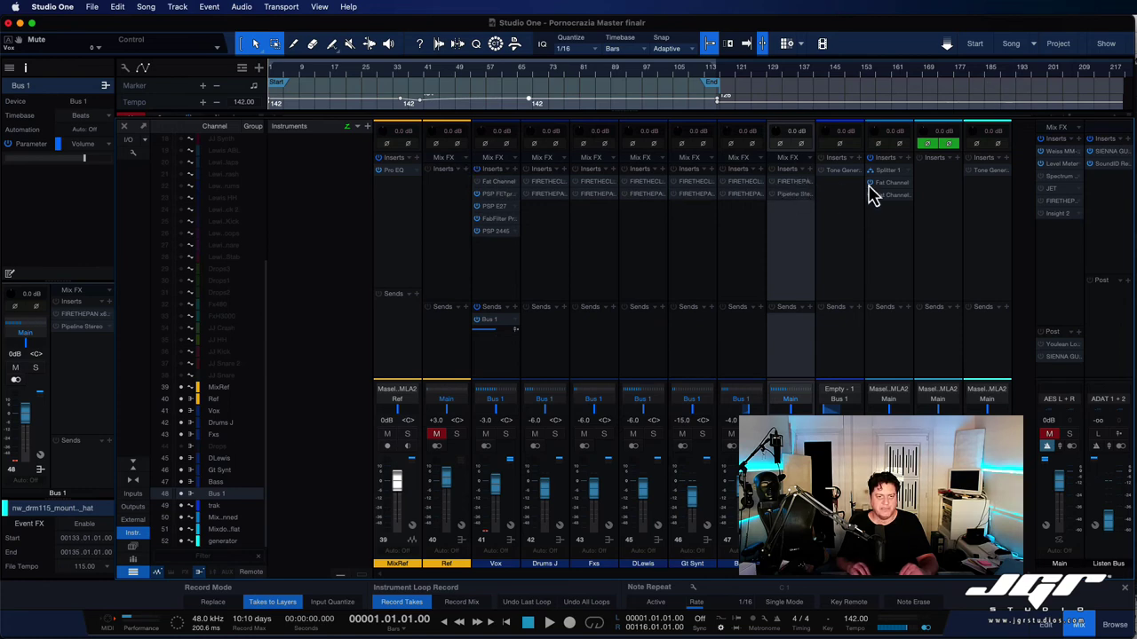
Insert a Compressor on Bus 1 and enable its internal sidechain filter.
click(809, 170)
click(850, 254)
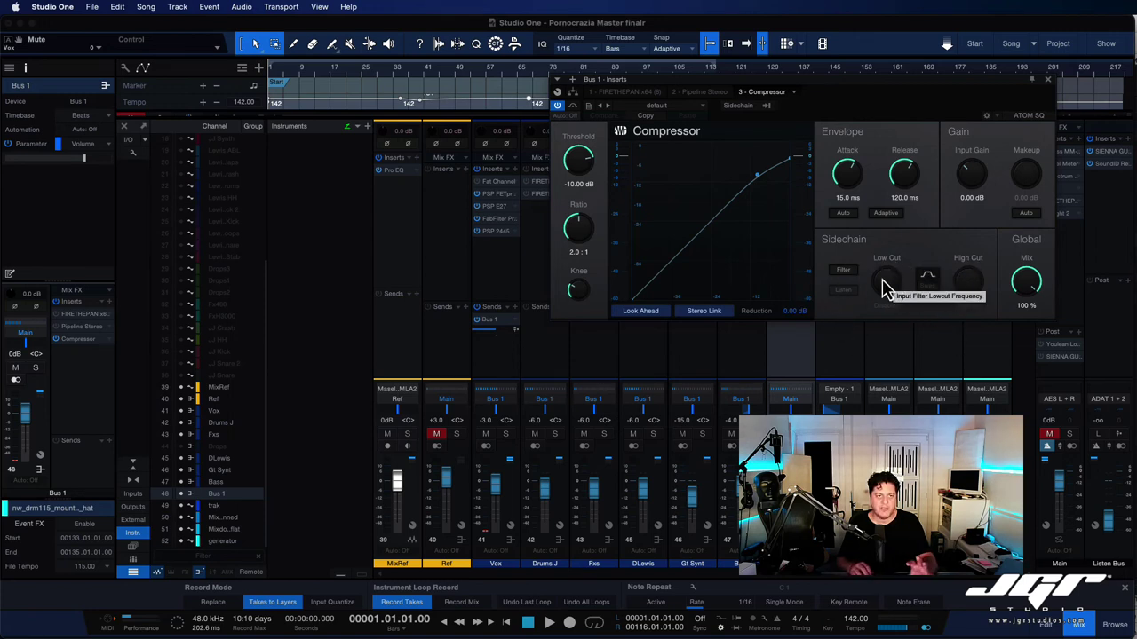
click(844, 272)
Set the compressor's sidechain low cut to 419 Hz and high cut to 715 Hz, and switch the sidechain filter off.
drag(888, 299, 886, 257)
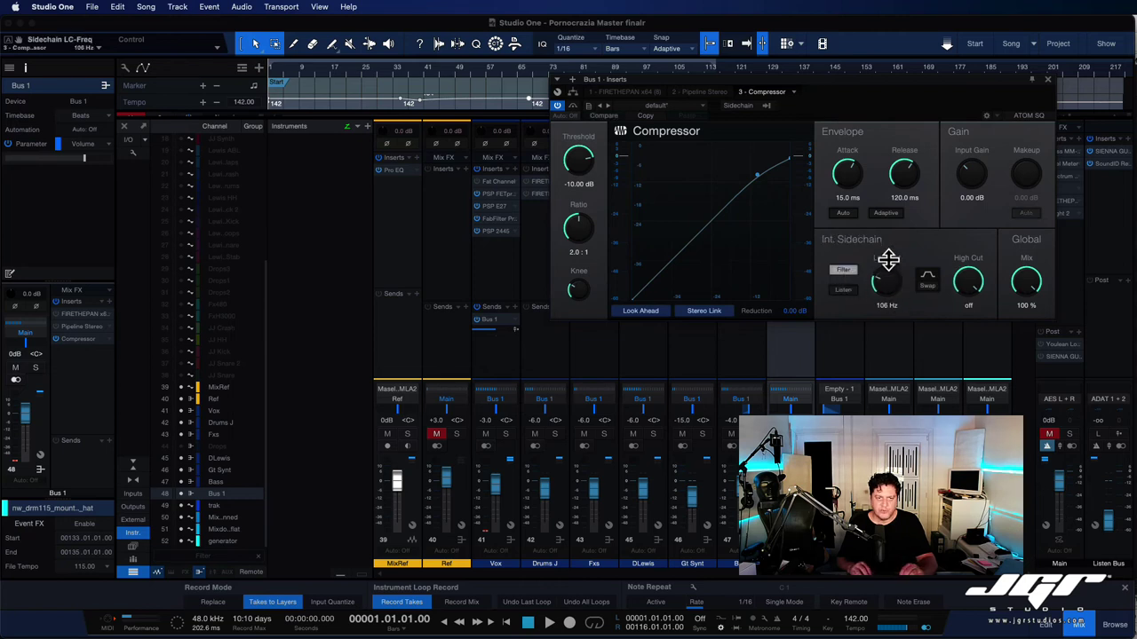
drag(967, 278, 969, 338)
drag(896, 287, 895, 264)
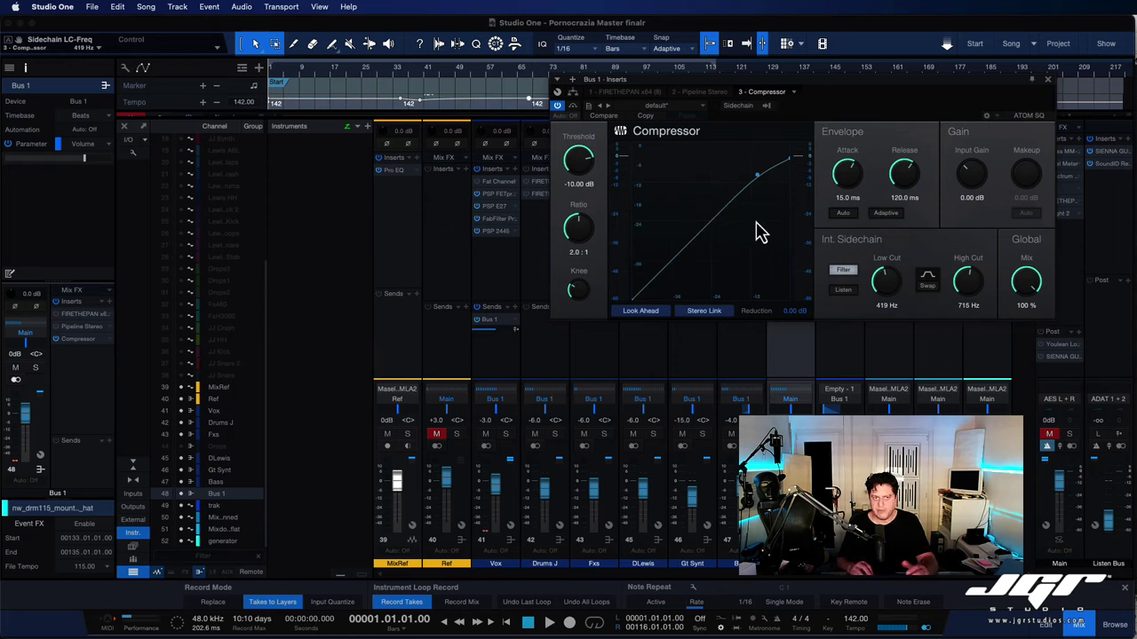
click(849, 270)
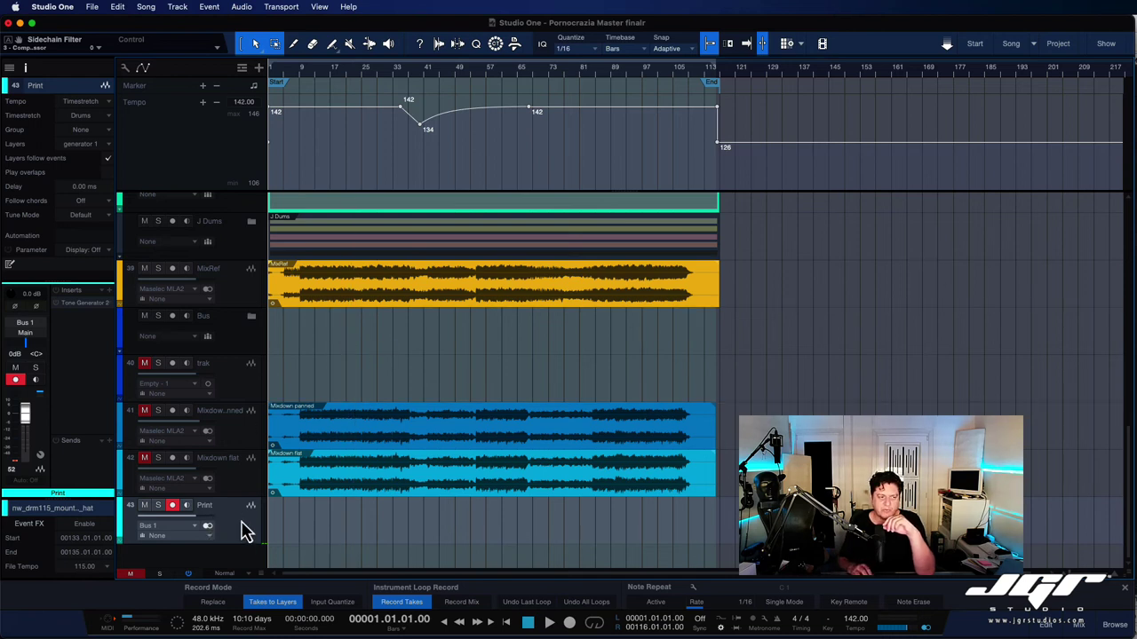
Look through the Print track's available input sources, including the individual tracks, and close the list without choosing one.
click(28, 329)
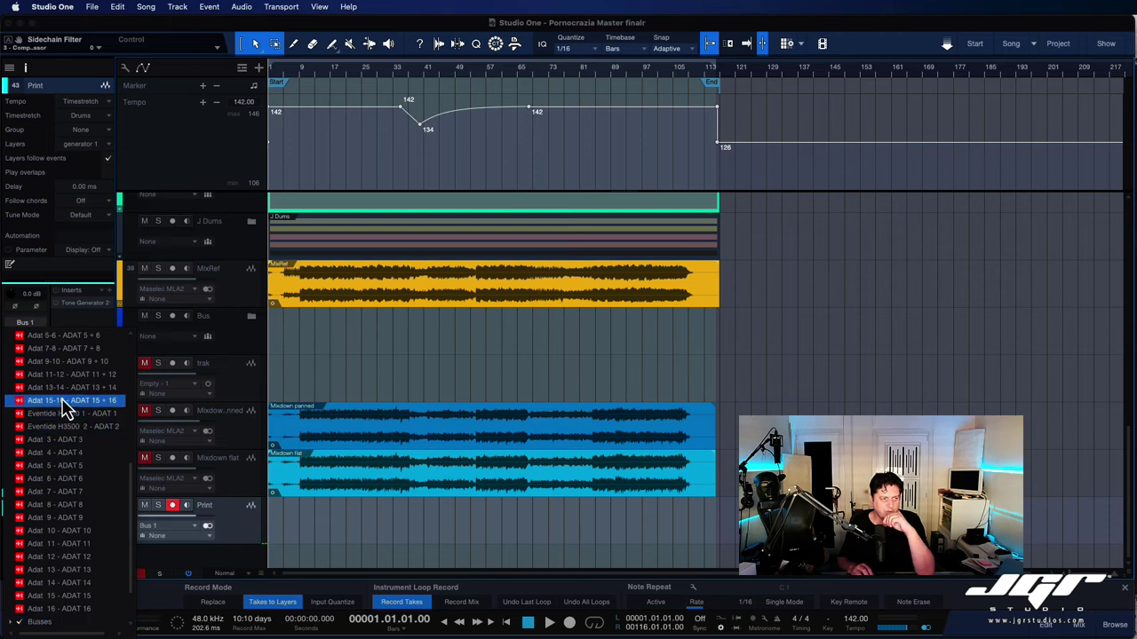
scroll(64, 433, down, 3)
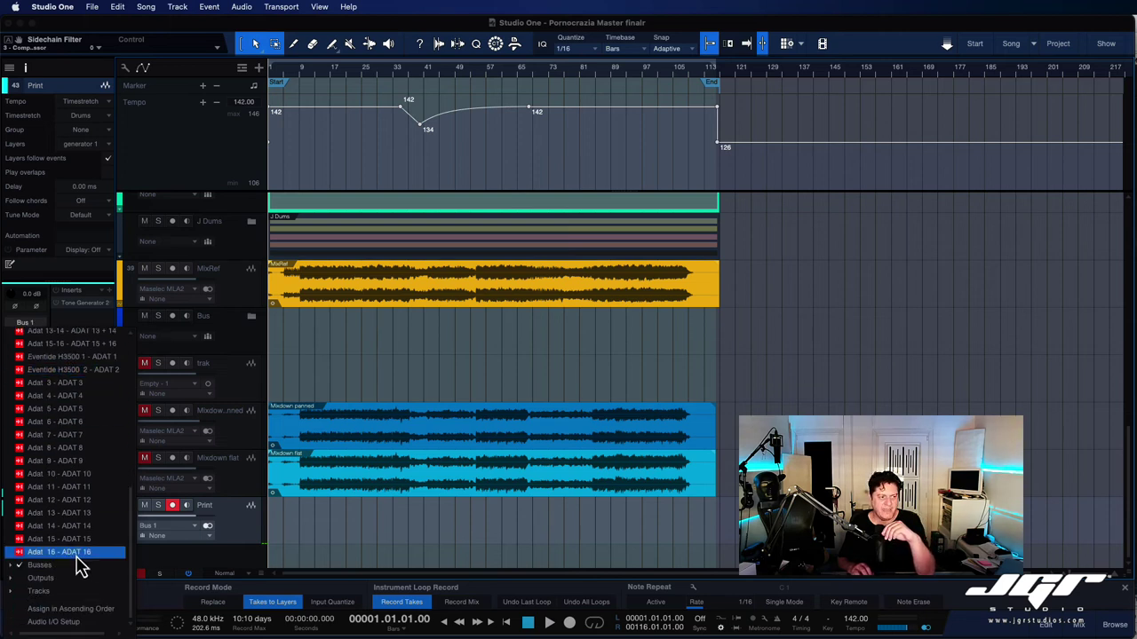
click(62, 591)
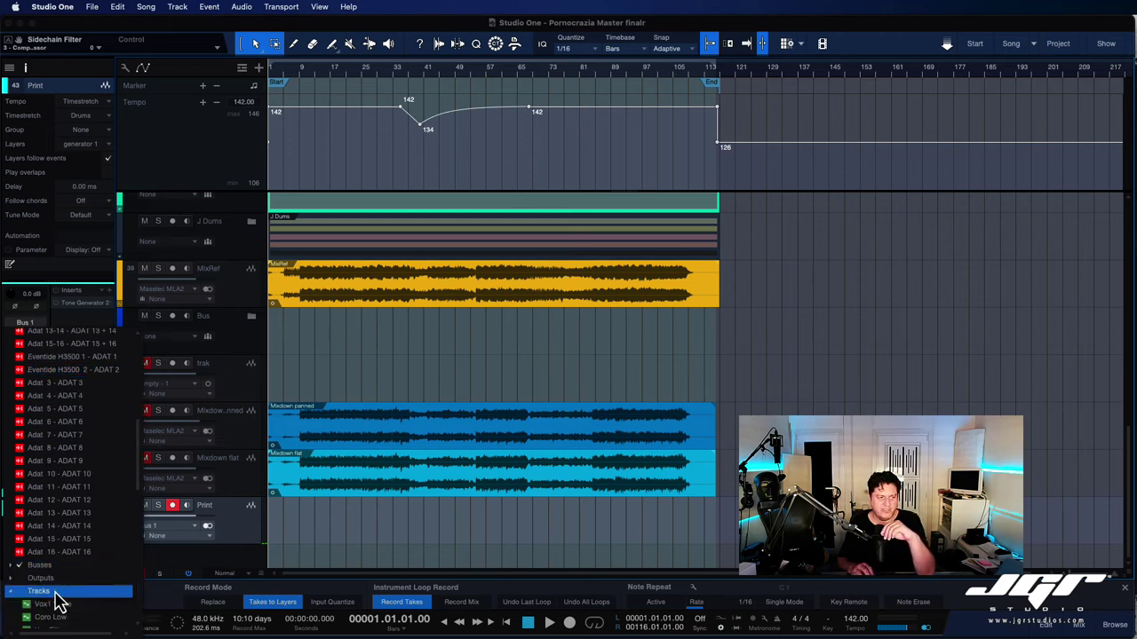
scroll(55, 592, down, 5)
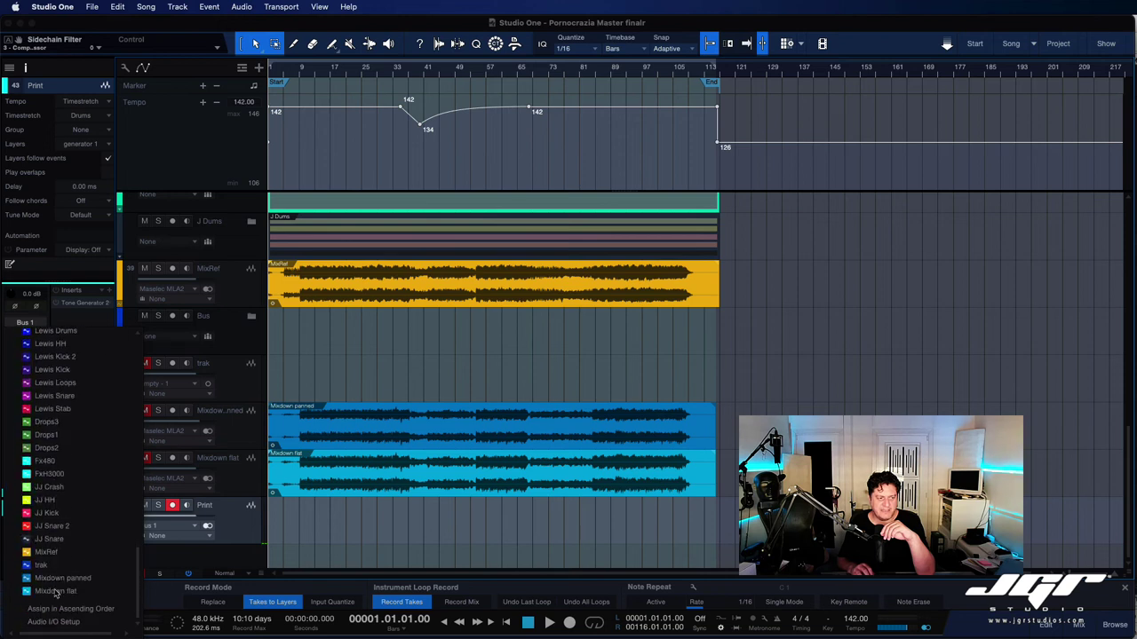
click(371, 532)
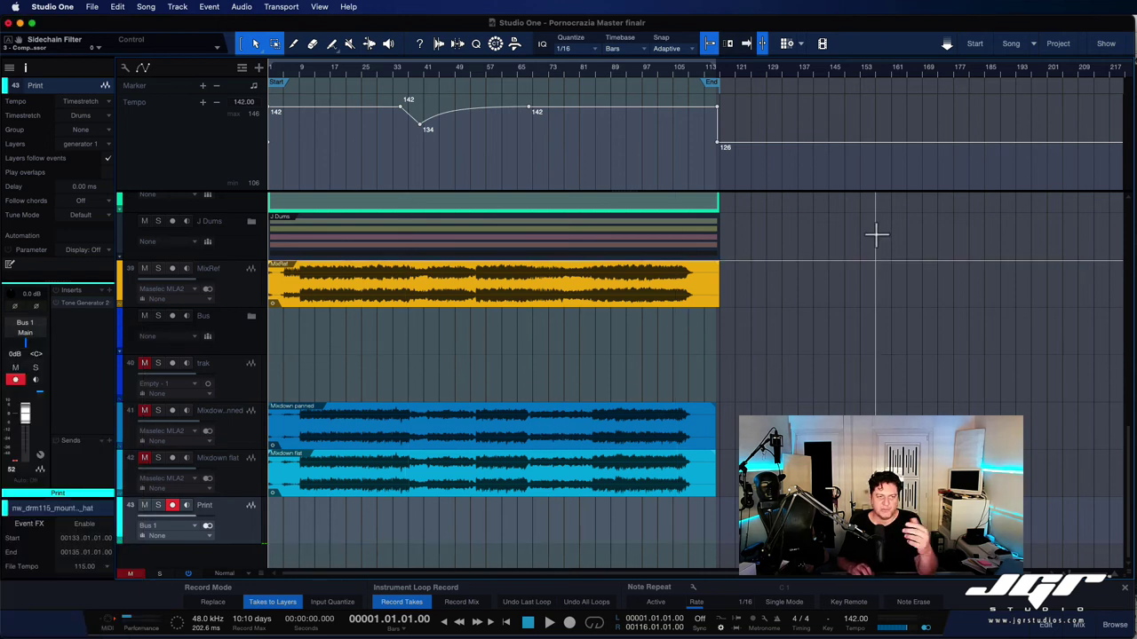